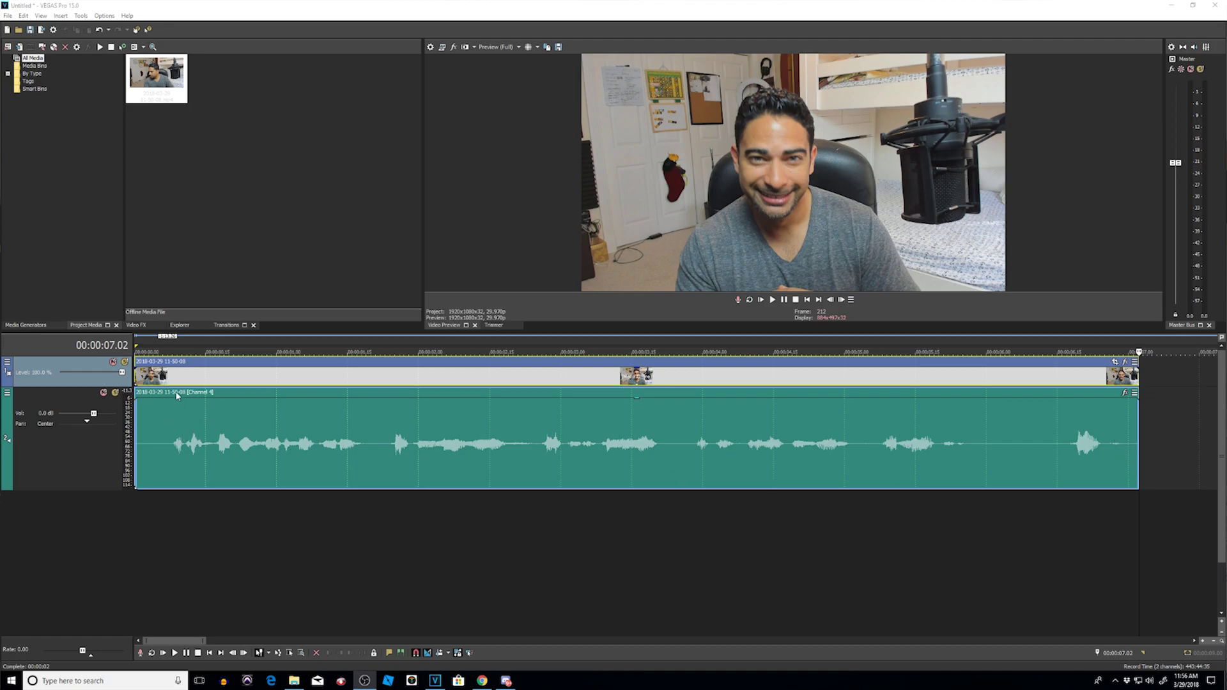
Play the clip's opening from the start and mark the first curse word.
click(176, 376)
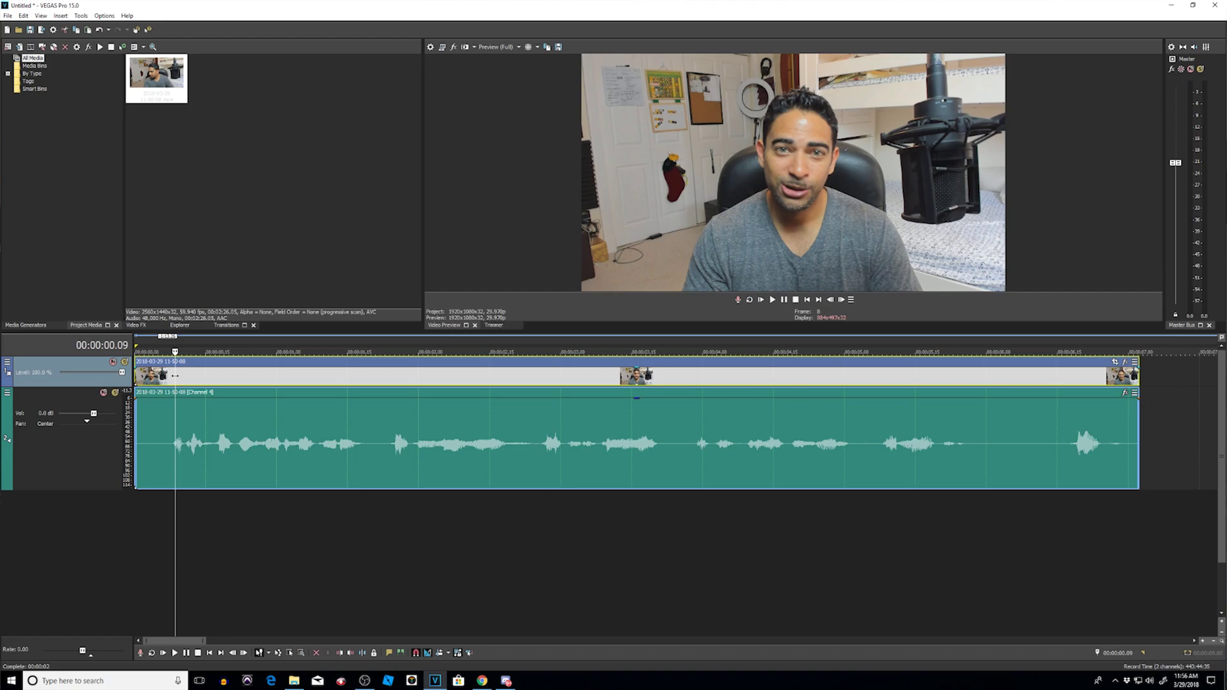
click(169, 378)
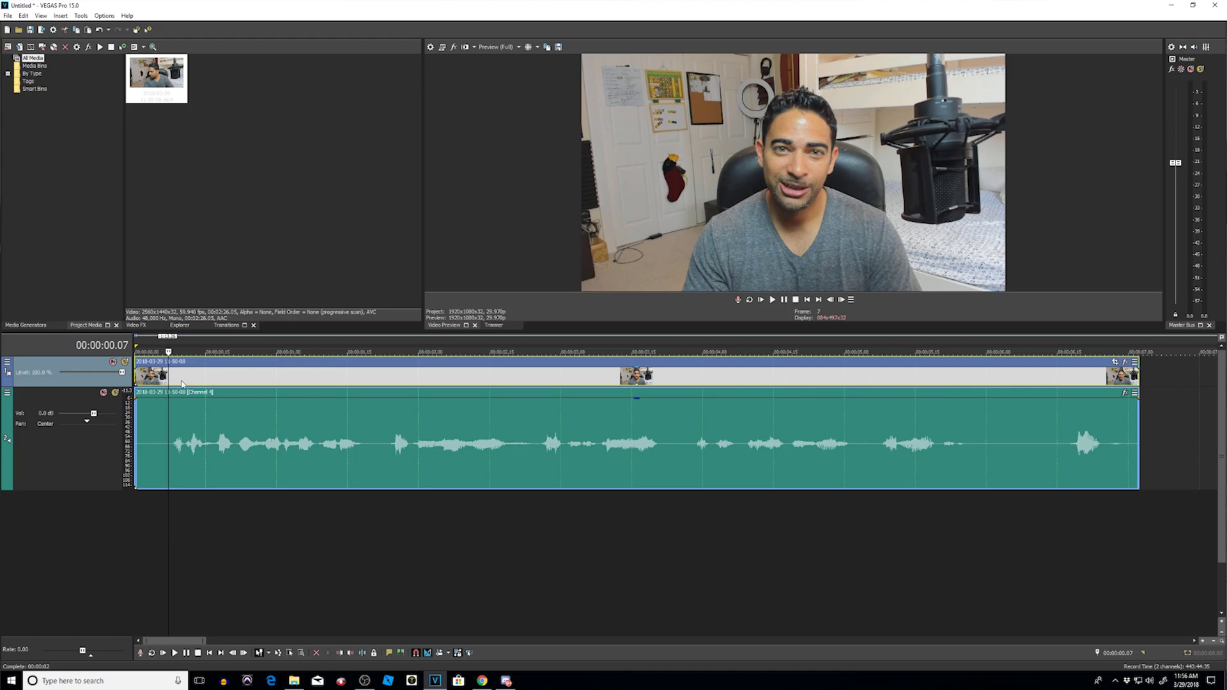
key(space)
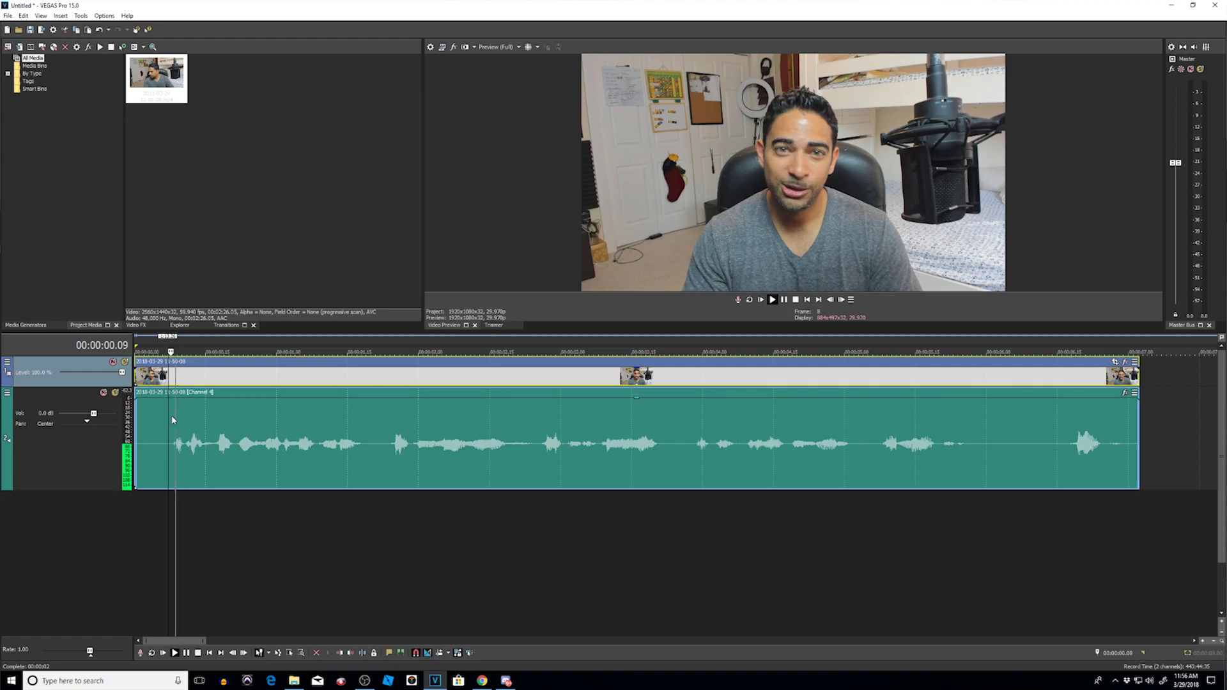
key(space)
click(218, 442)
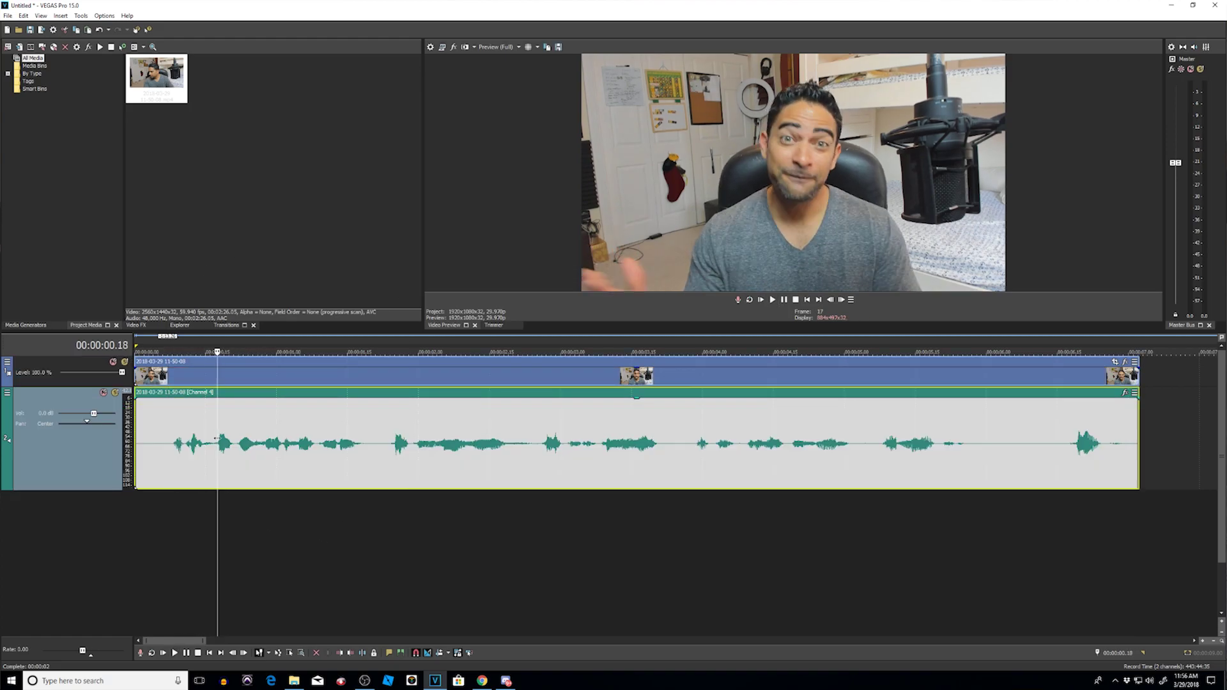
key(space)
key(space)
Mark the second and third curse words on the marker bar.
key(Escape)
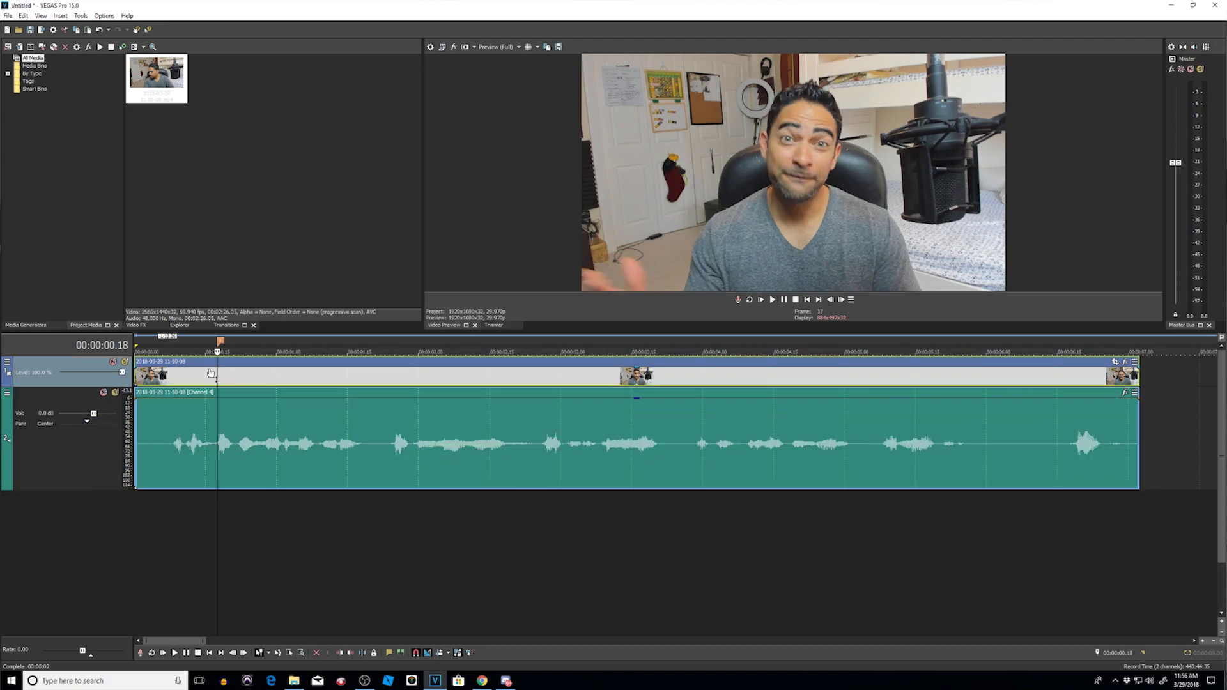
key(space)
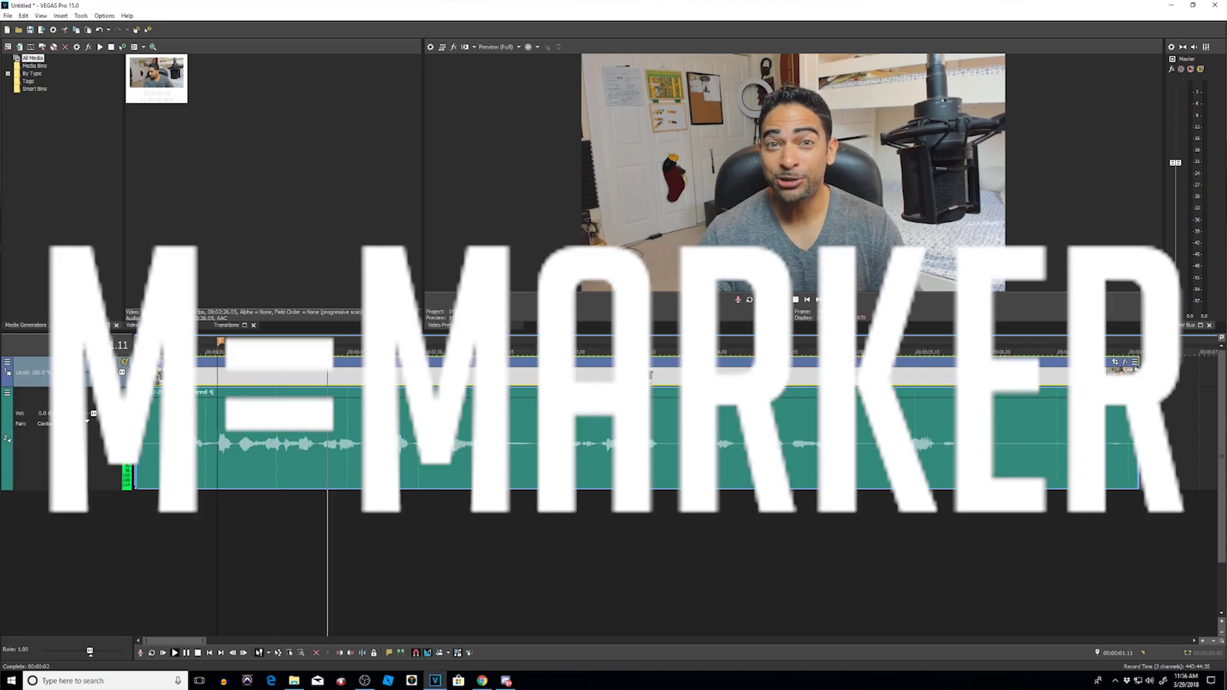
key(space)
click(389, 378)
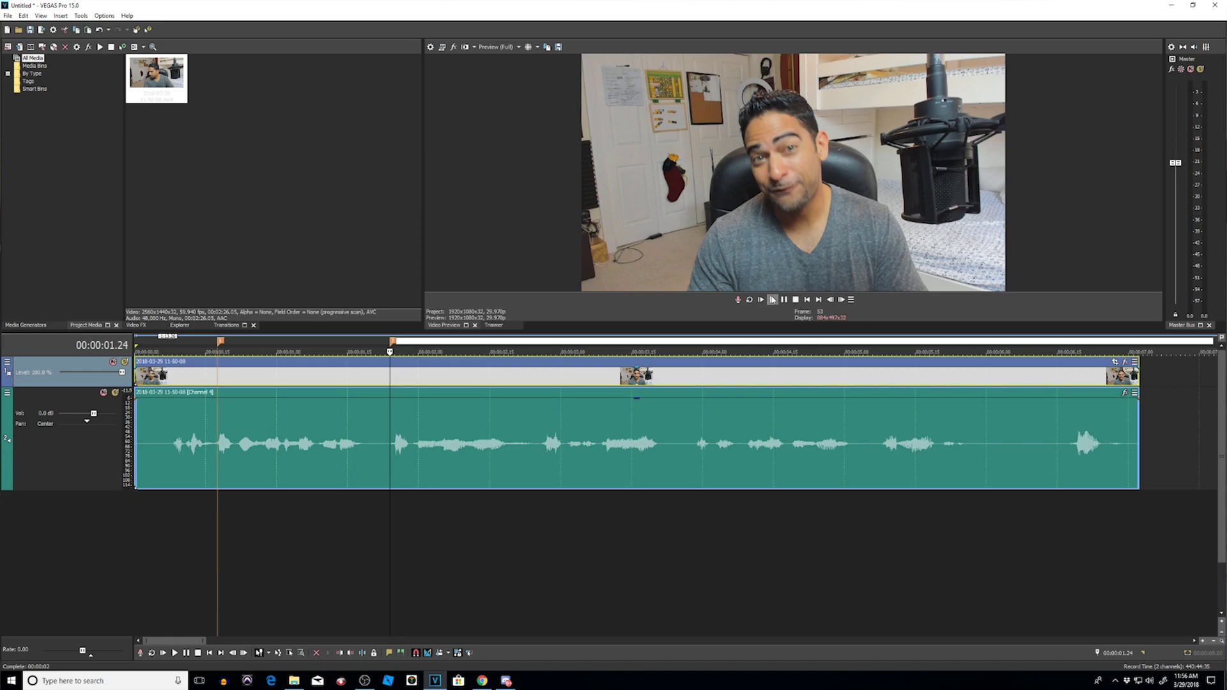
click(772, 299)
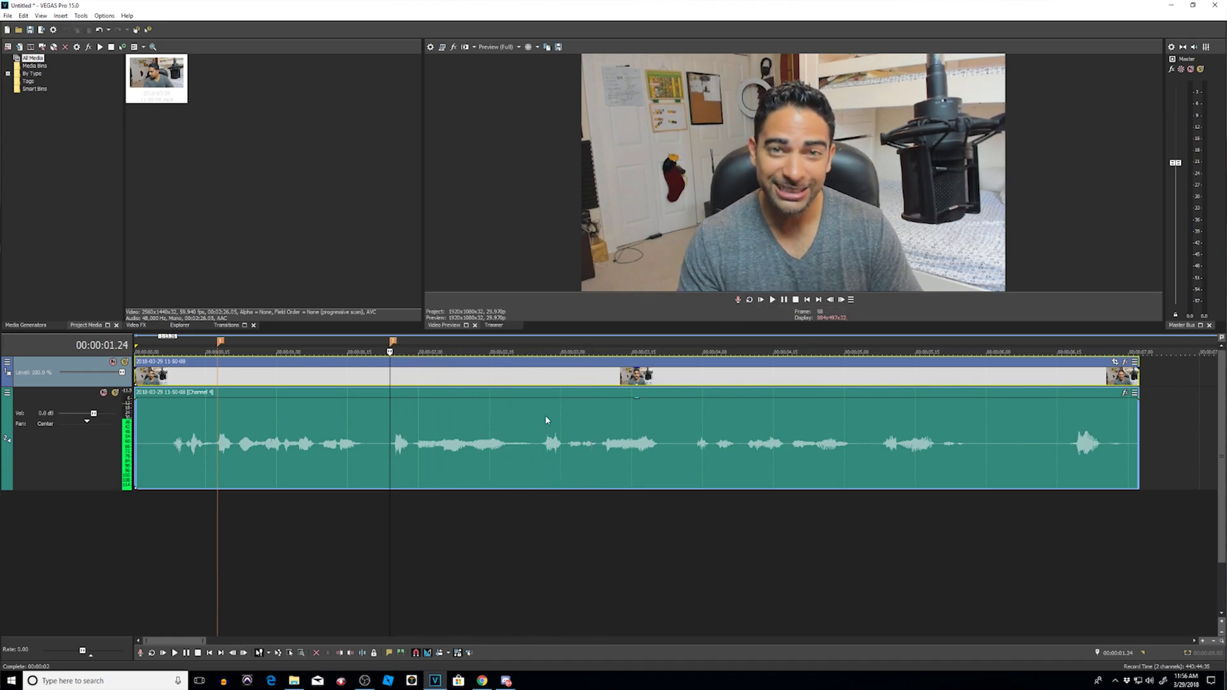
key(space)
click(545, 420)
key(m)
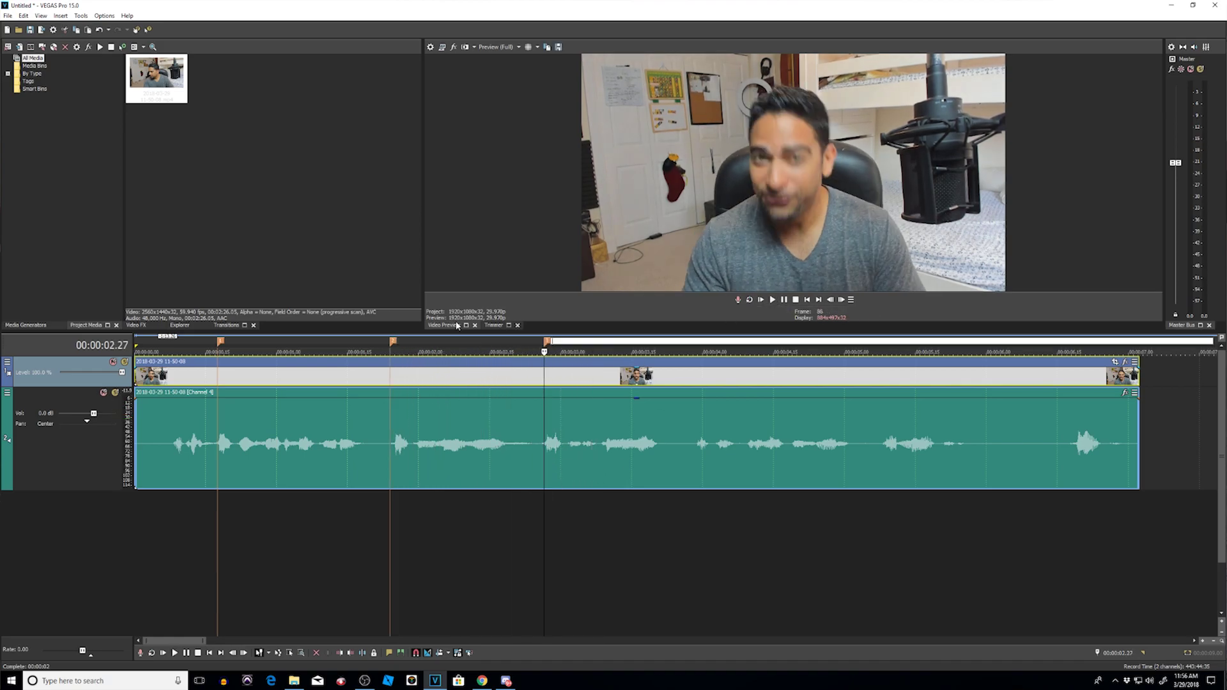
Play on and add the fourth marker at the last curse word, near 00:00:06.16.
click(773, 299)
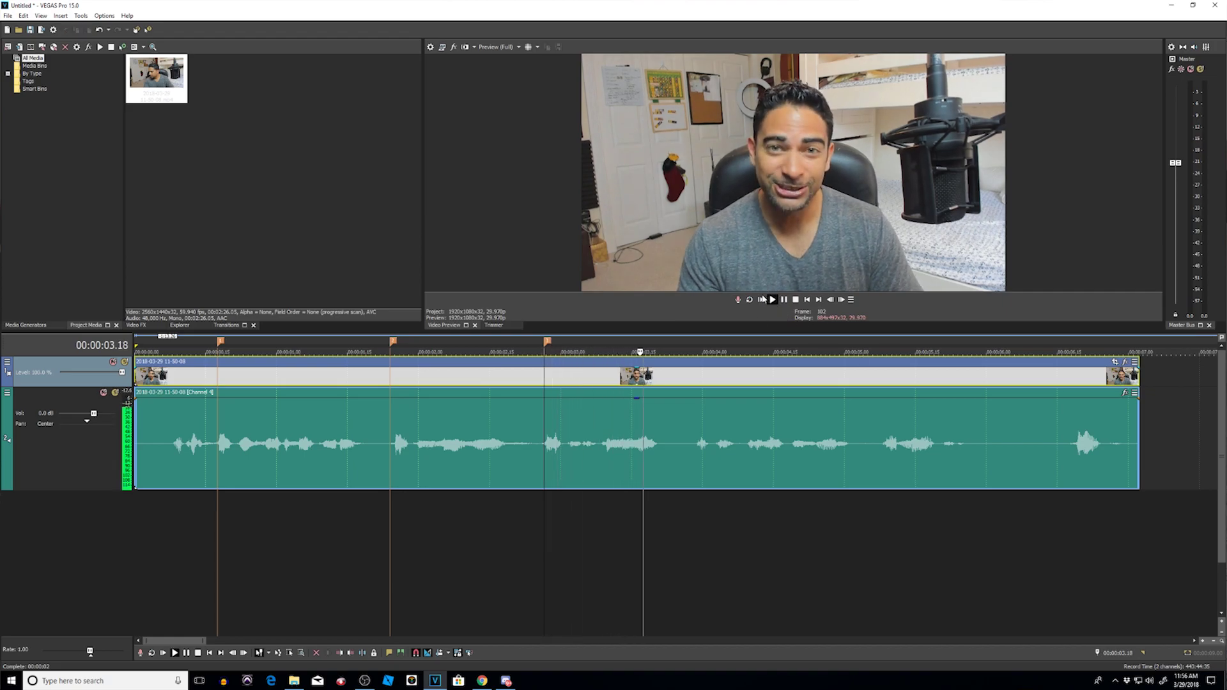
key(space)
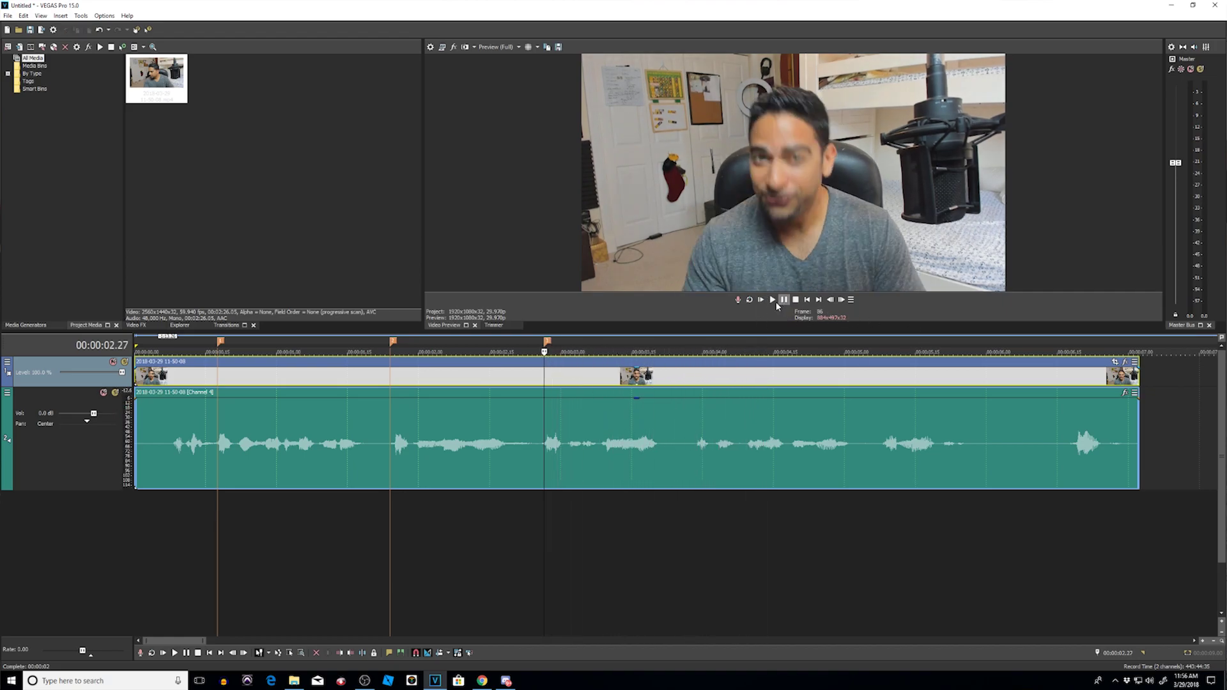
click(774, 300)
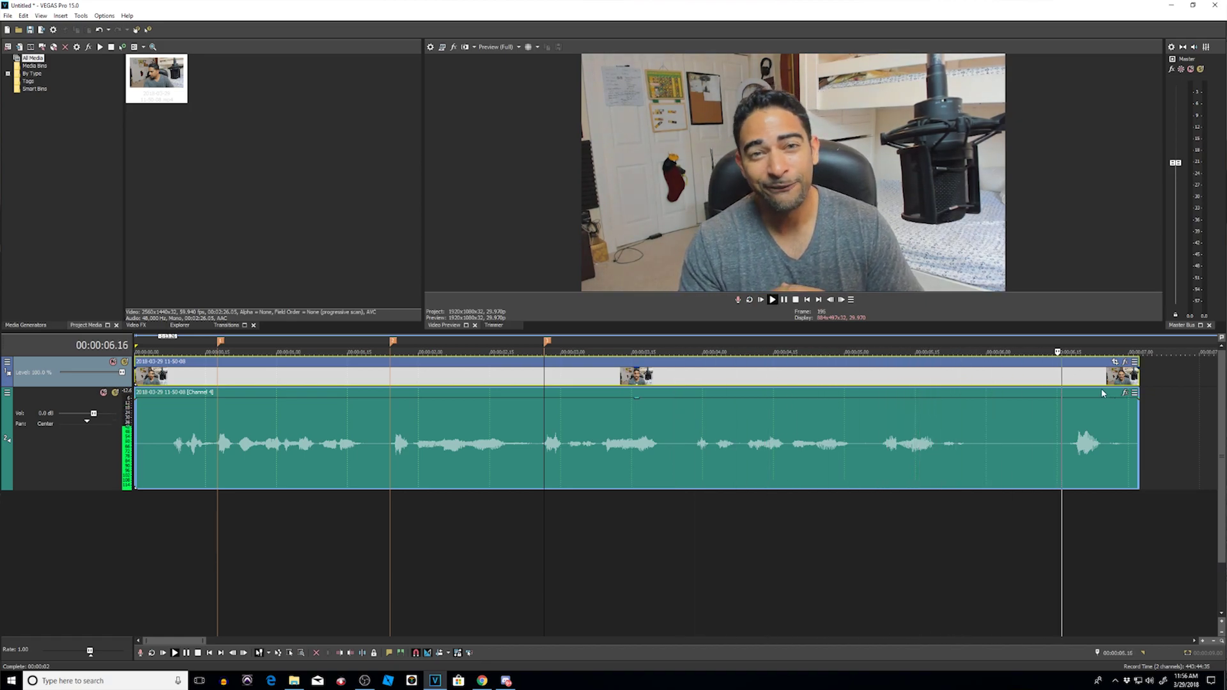
key(space)
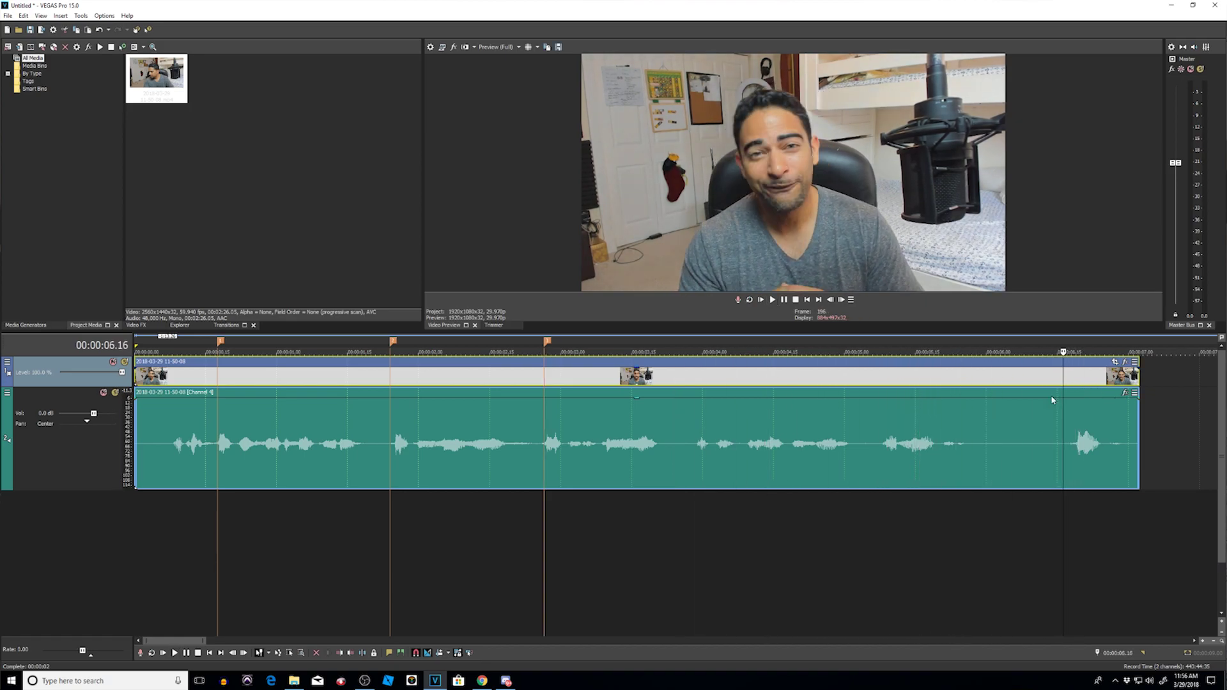
key(m)
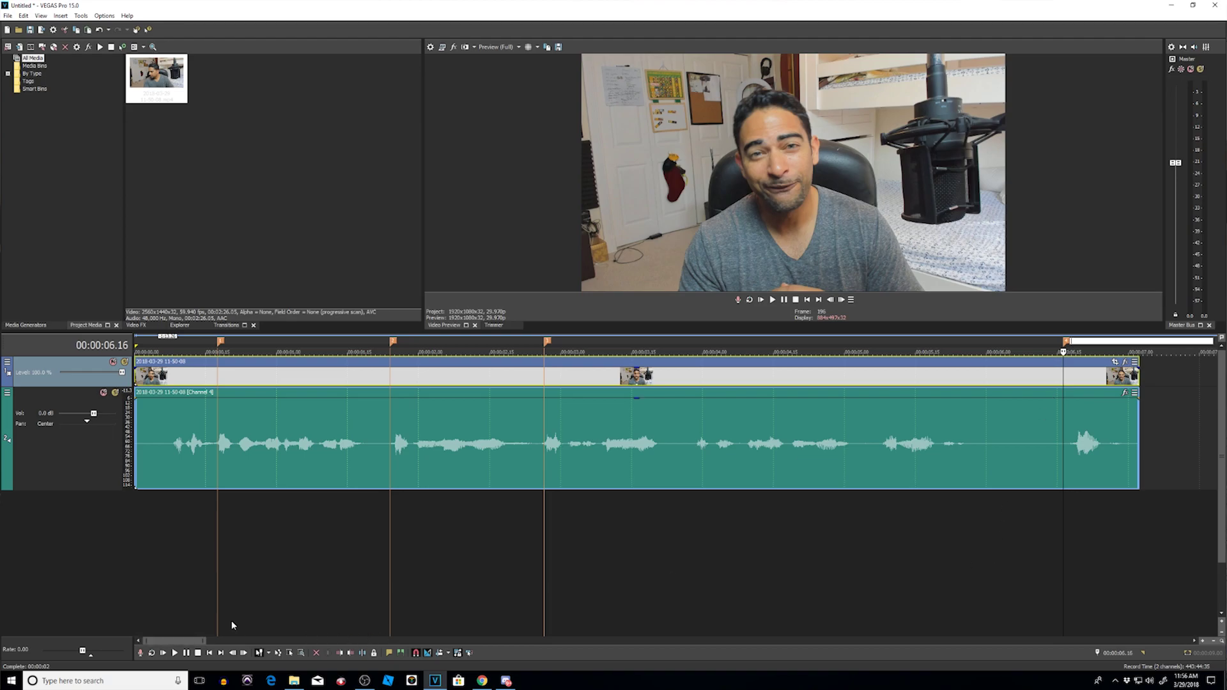
mouse_move(287, 676)
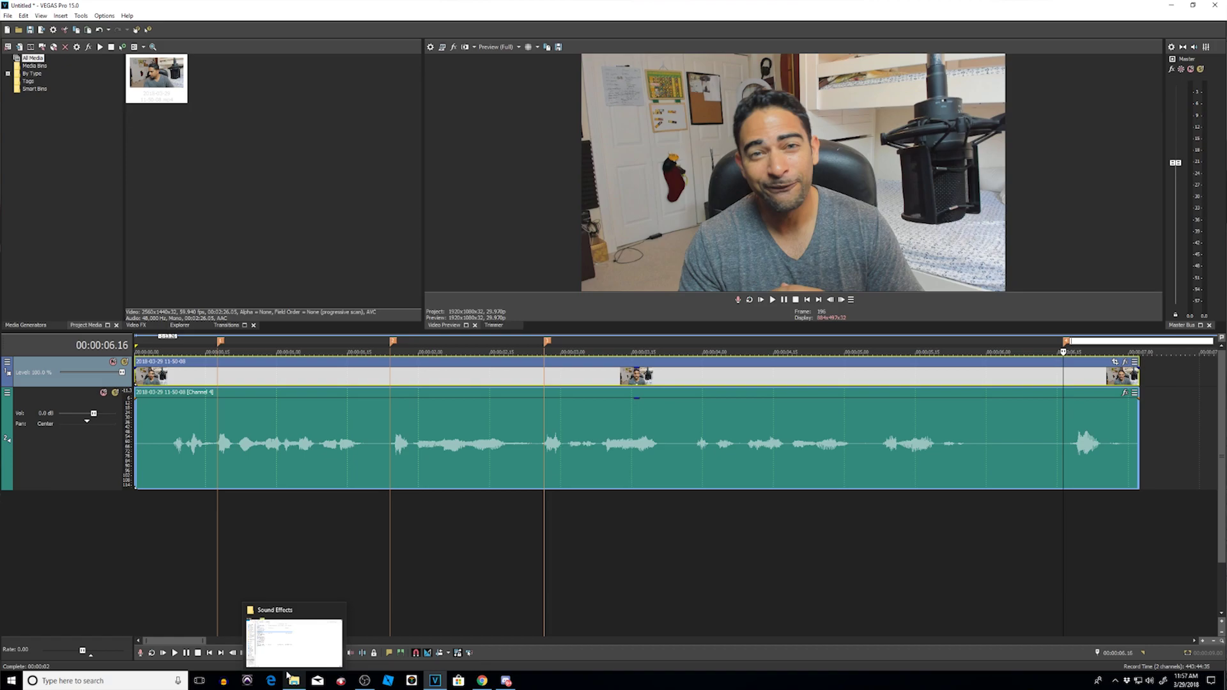
Add the Curse Censor sound effect on a new audio track, shifted slightly later.
click(294, 643)
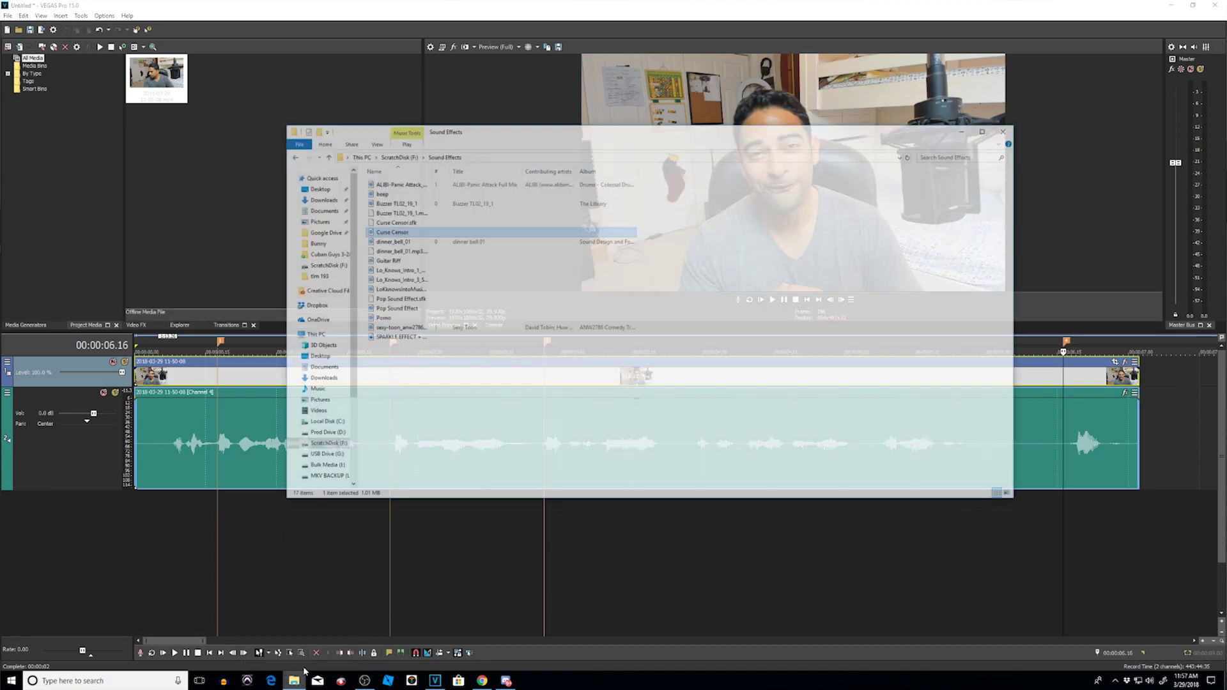
drag(391, 203, 136, 508)
click(1045, 95)
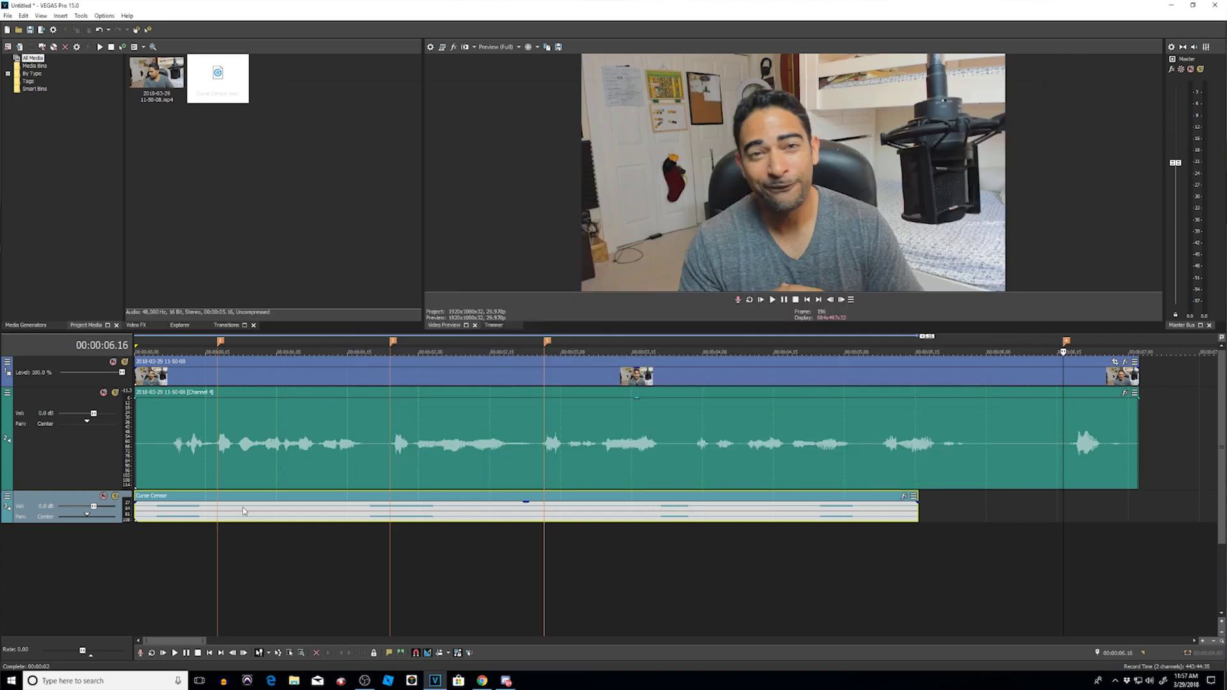
drag(156, 511, 202, 511)
Cut the bleep down to a short piece and copy it to the curse markers.
key(s)
click(241, 512)
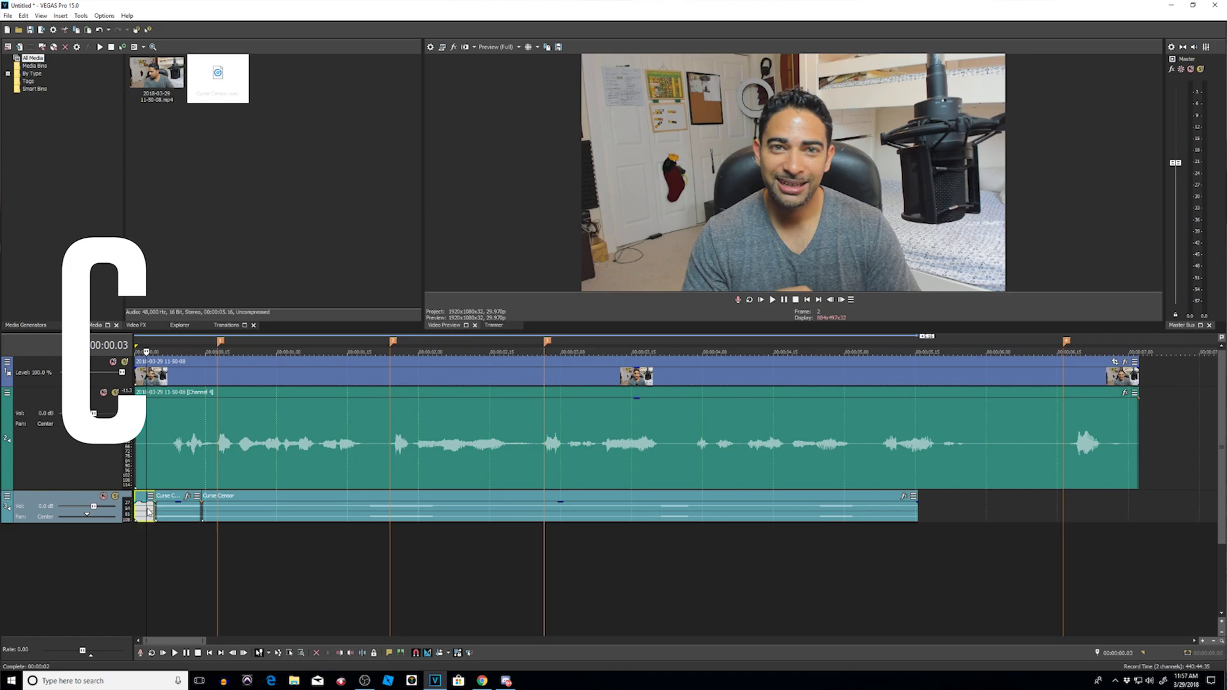
key(Delete)
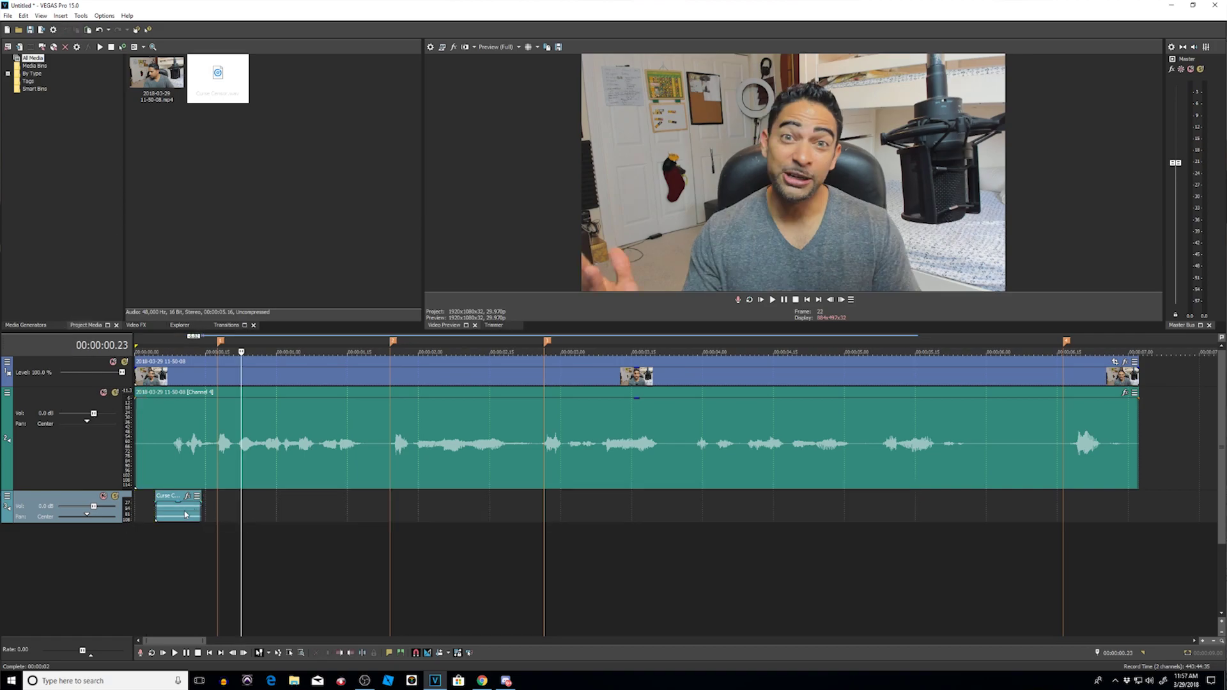
click(184, 510)
mouse_move(182, 509)
mouse_down()
mouse_move(226, 496)
mouse_move(420, 525)
mouse_move(419, 495)
mouse_move(1142, 548)
mouse_move(1095, 510)
mouse_up()
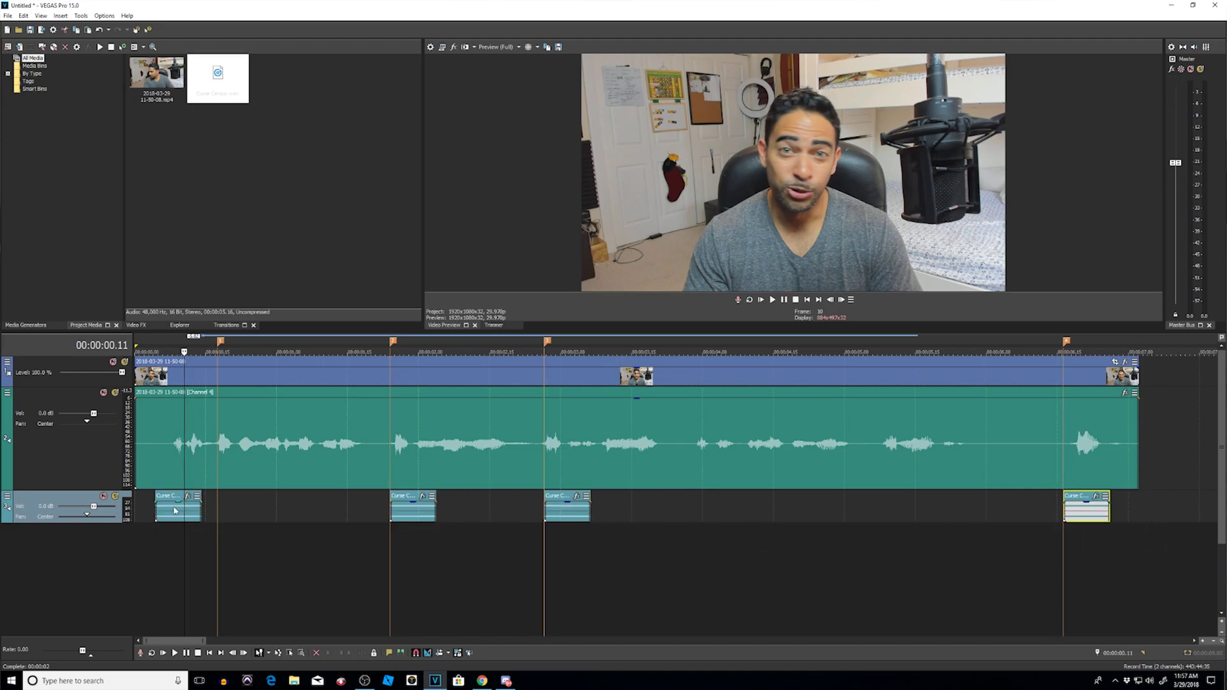
drag(174, 510, 237, 515)
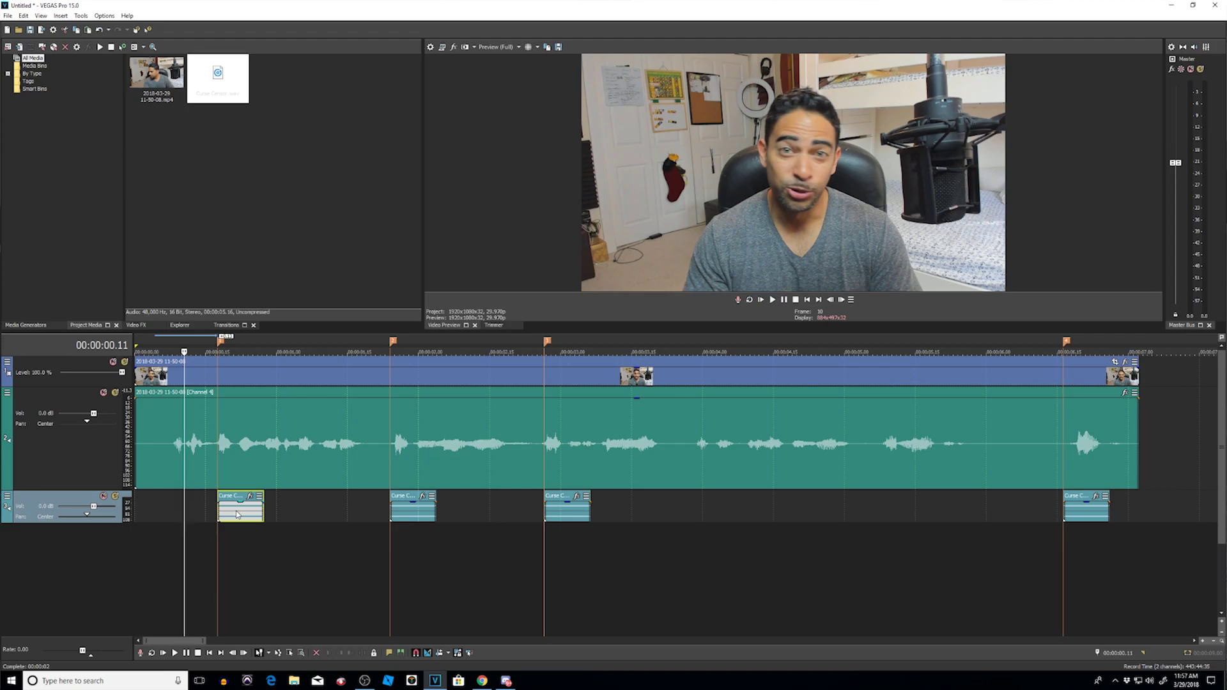
Move the first bleep under its curse word on the speech audio track and play it back.
scroll(282, 546, up, 4)
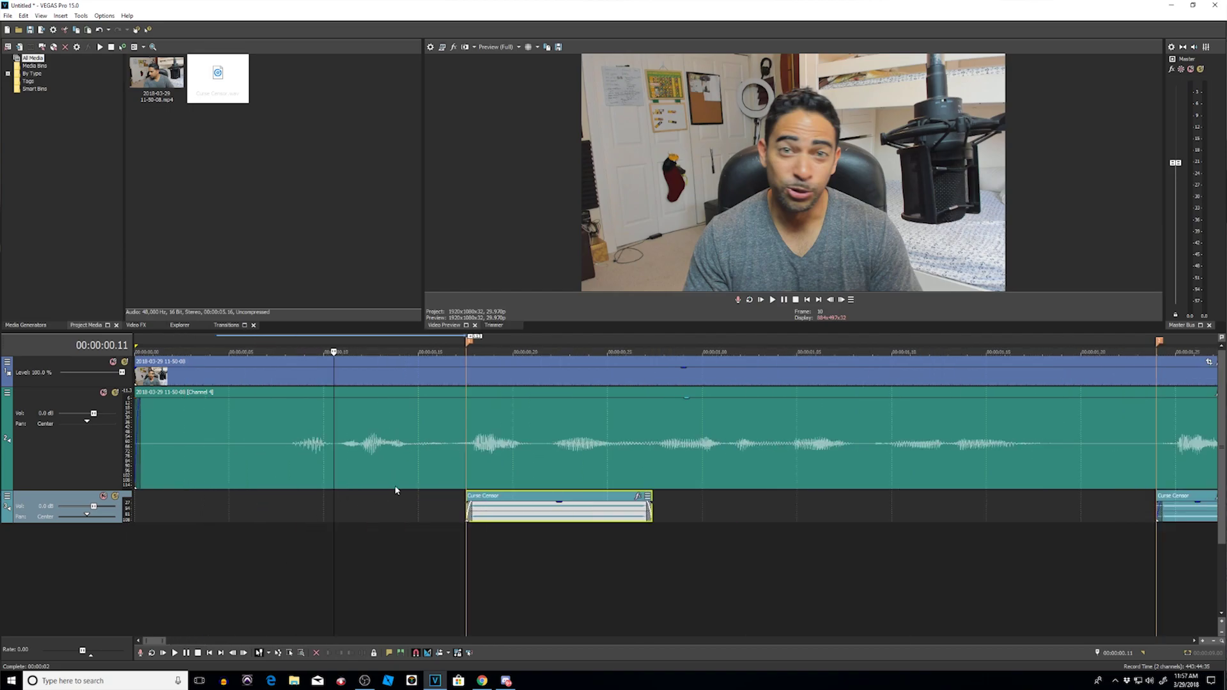
drag(502, 506, 538, 505)
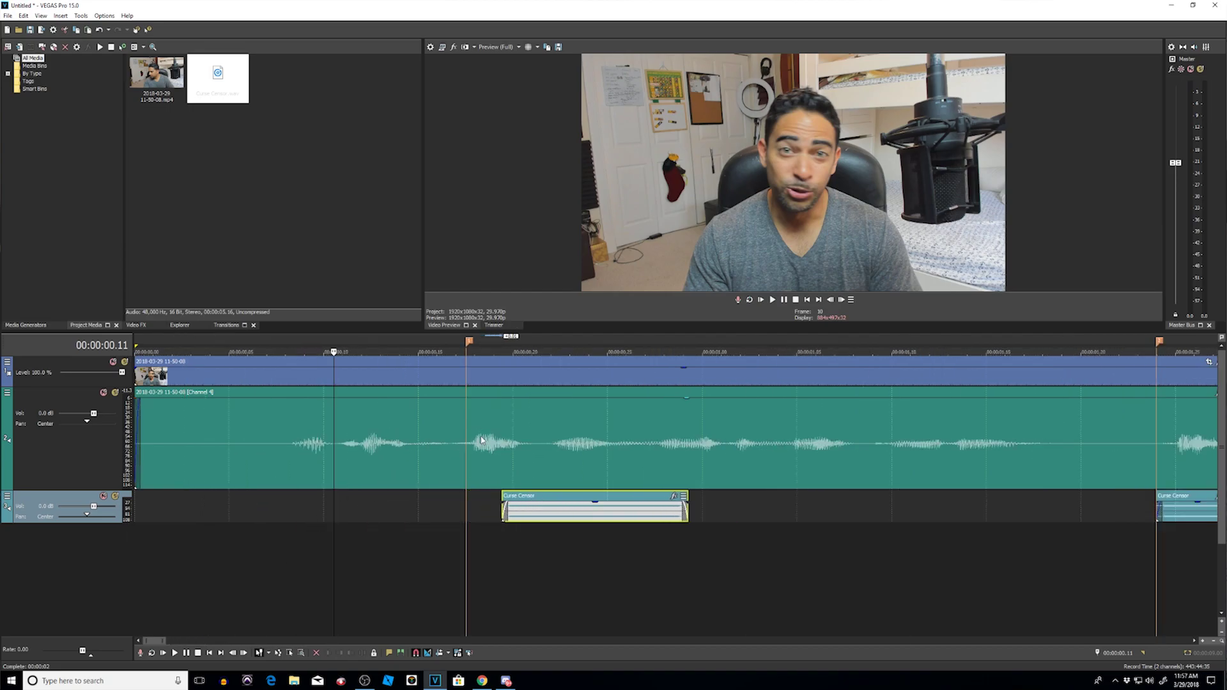
click(429, 441)
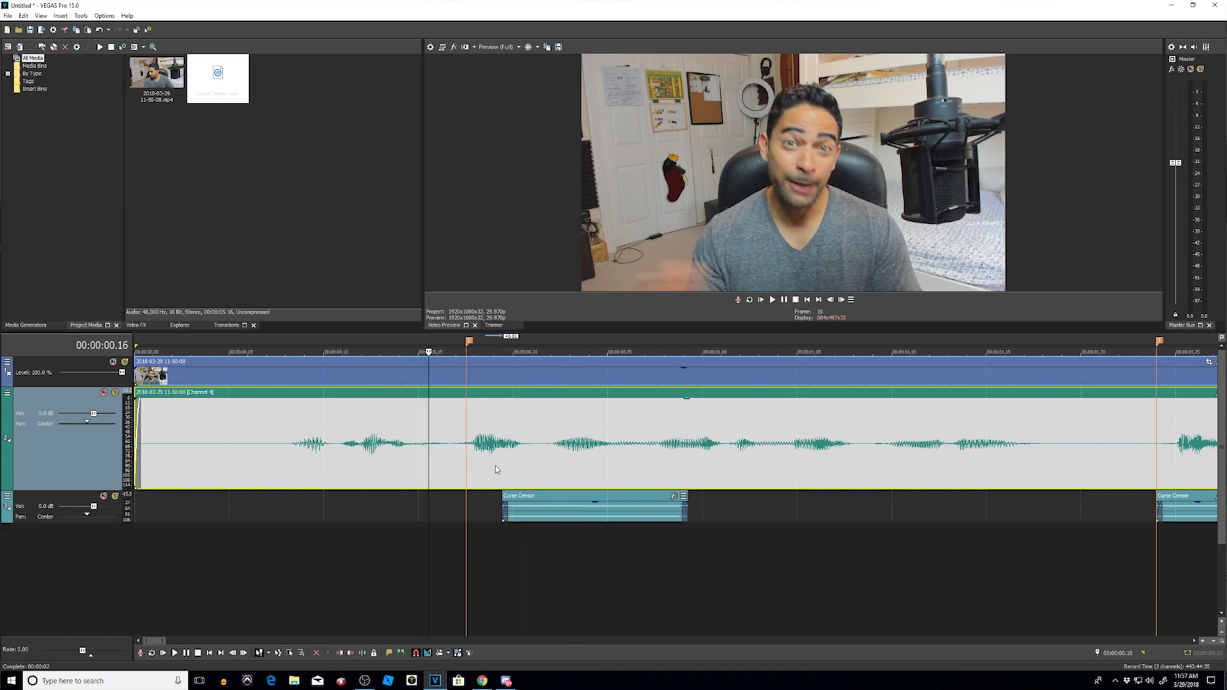
drag(548, 497, 522, 431)
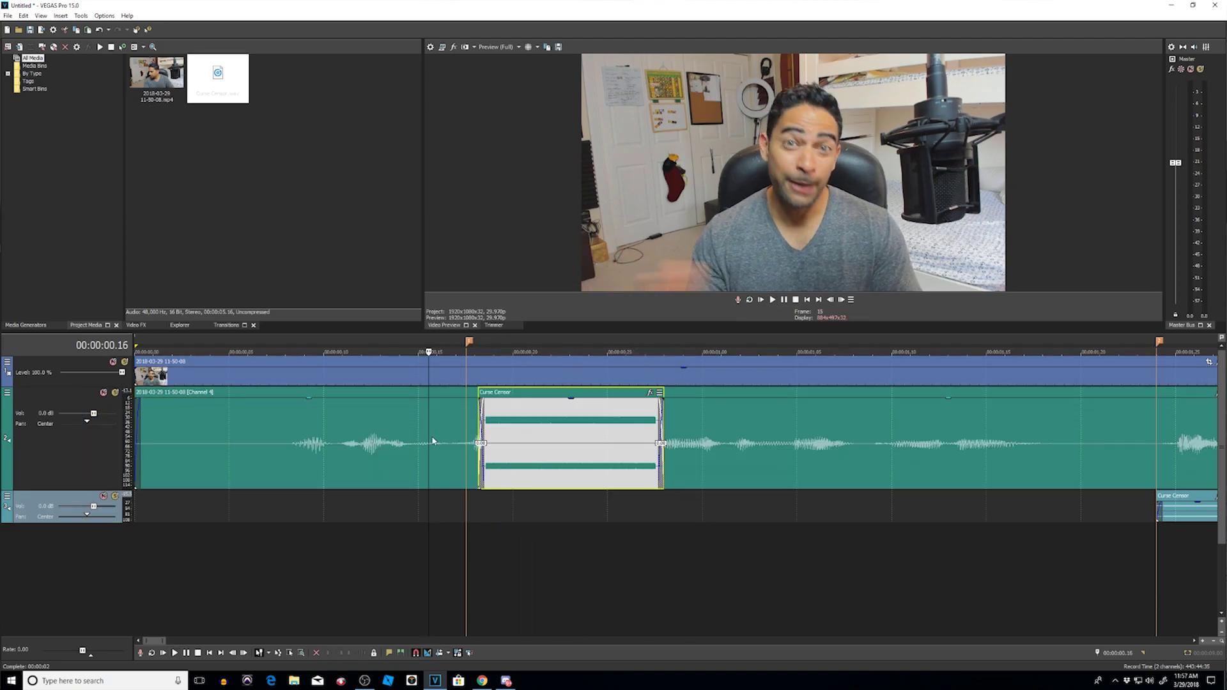
click(383, 424)
key(space)
key(space)
Align the second bleep with the second curse on the main audio track and check it.
scroll(384, 426, down, 6)
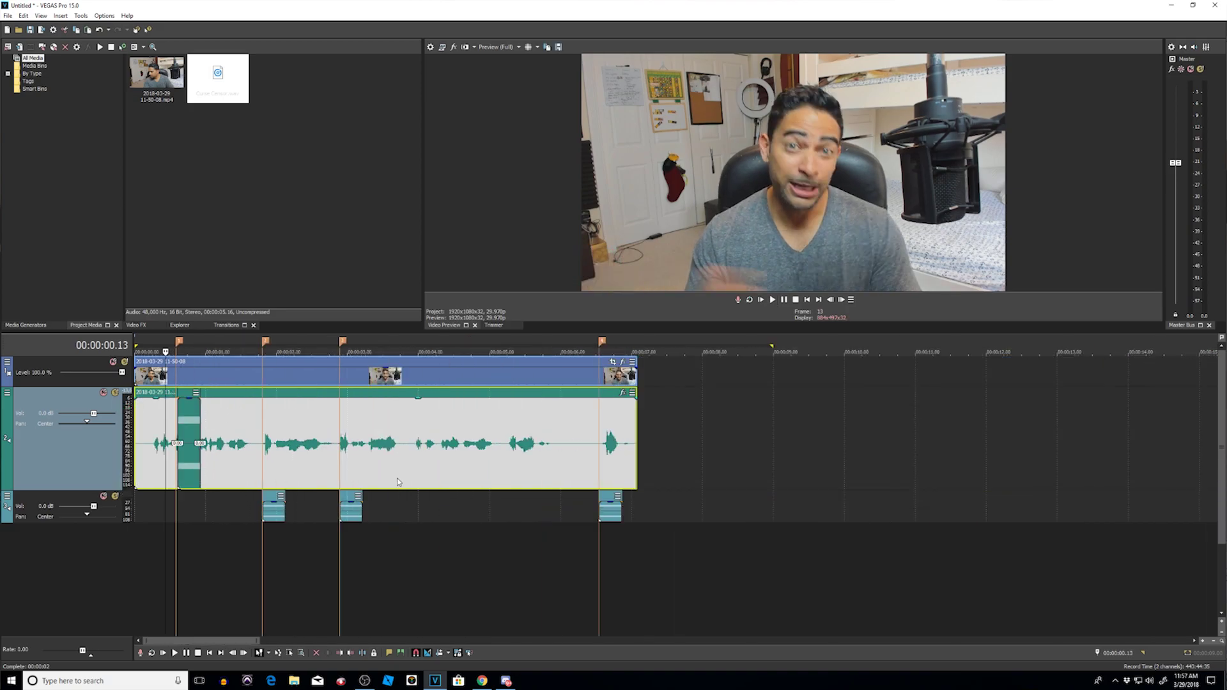
scroll(493, 447, up, 3)
click(512, 413)
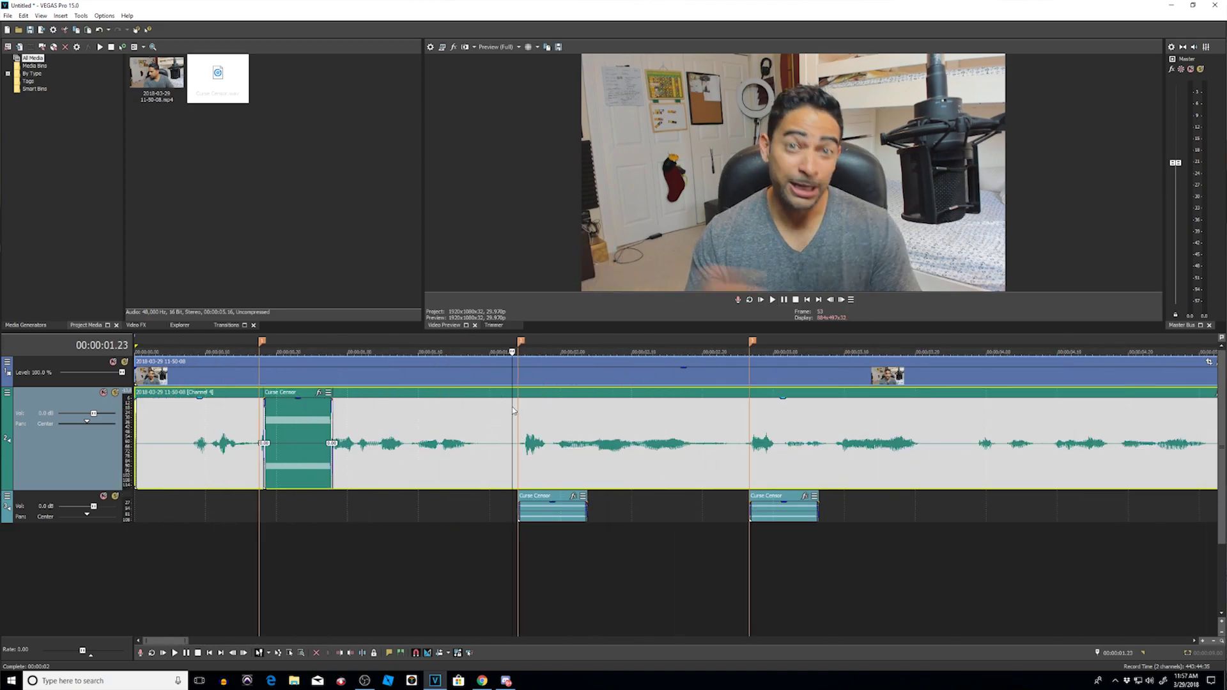
drag(553, 496, 534, 455)
click(490, 441)
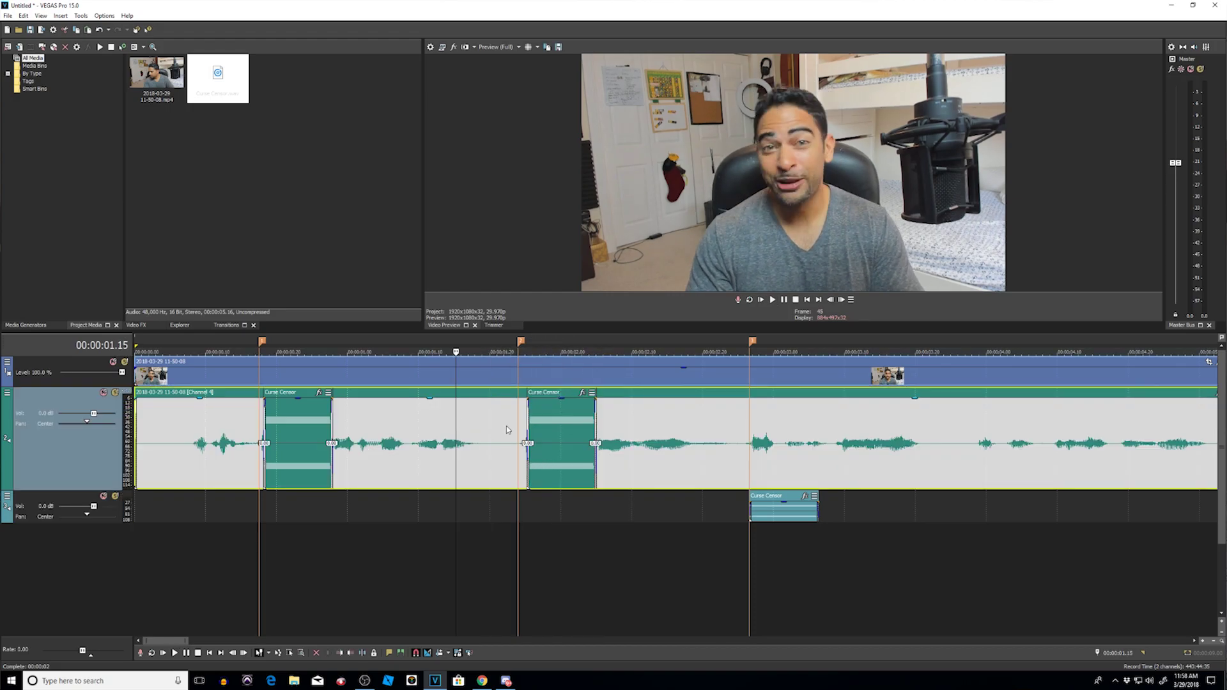
click(499, 427)
key(space)
Move the third bleep up onto the main audio track.
key(space)
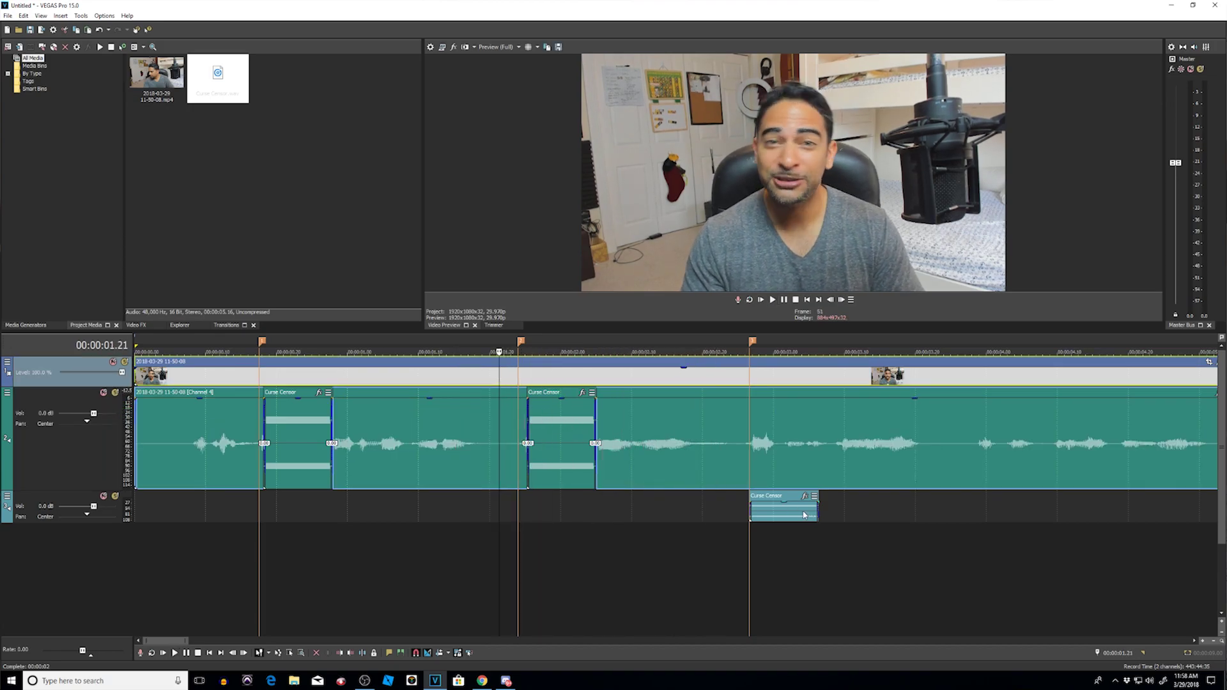
drag(780, 520, 777, 457)
key(space)
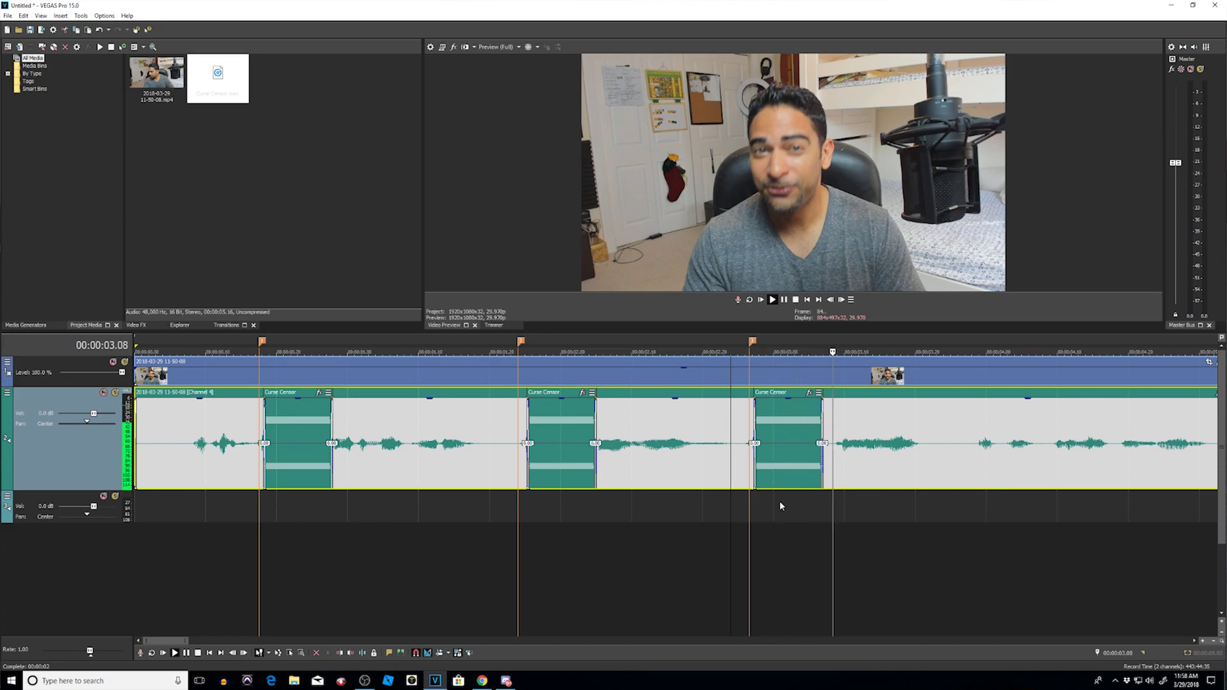
scroll(781, 502, down, 6)
scroll(613, 521, up, 5)
scroll(816, 496, down, 3)
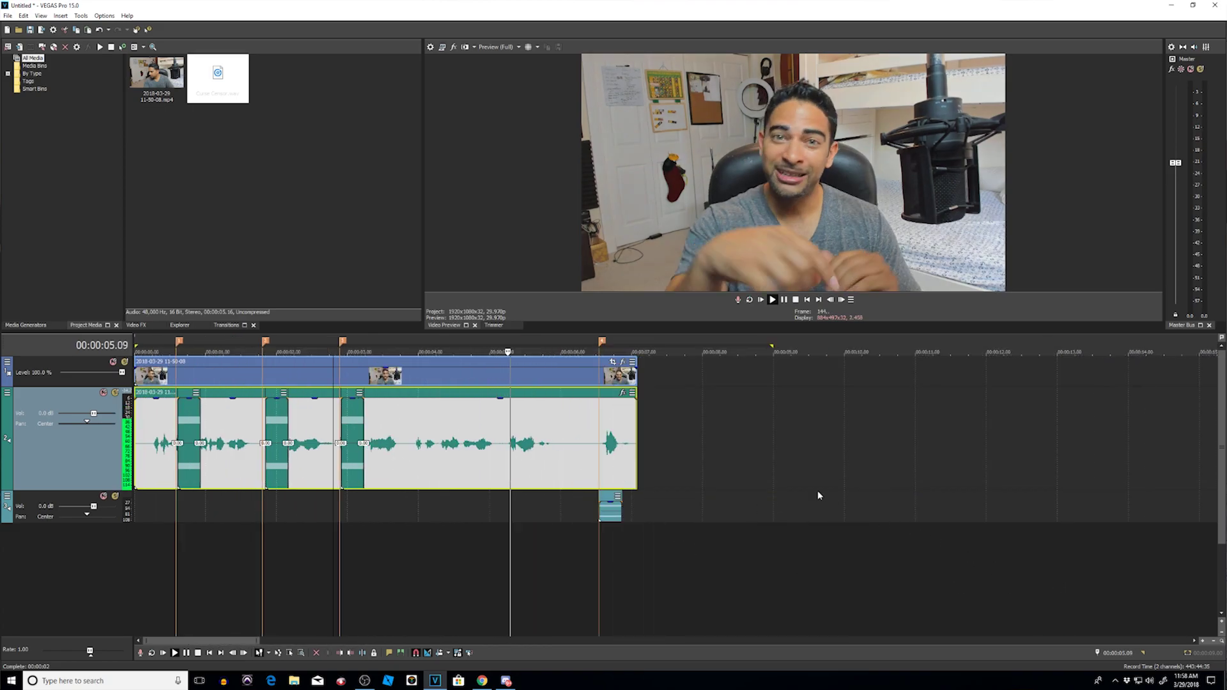
Move the last bleep onto the main audio track and reselect the speech event.
click(617, 496)
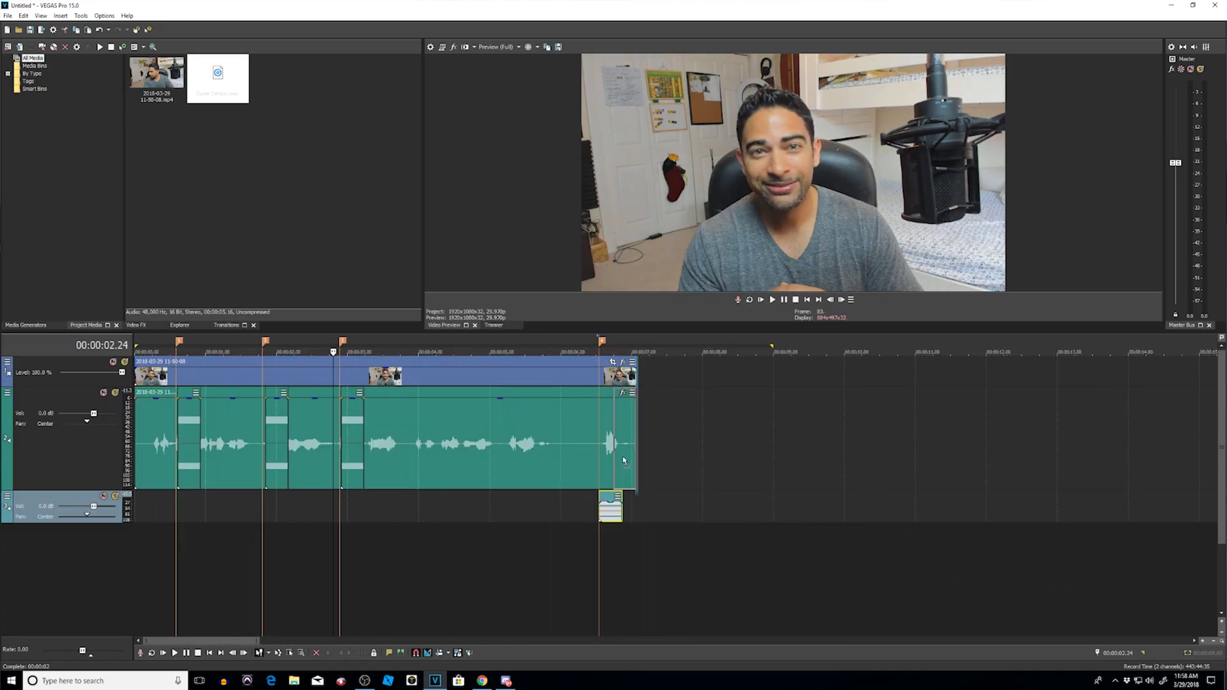
key(space)
drag(618, 455, 617, 455)
scroll(610, 432, up, 5)
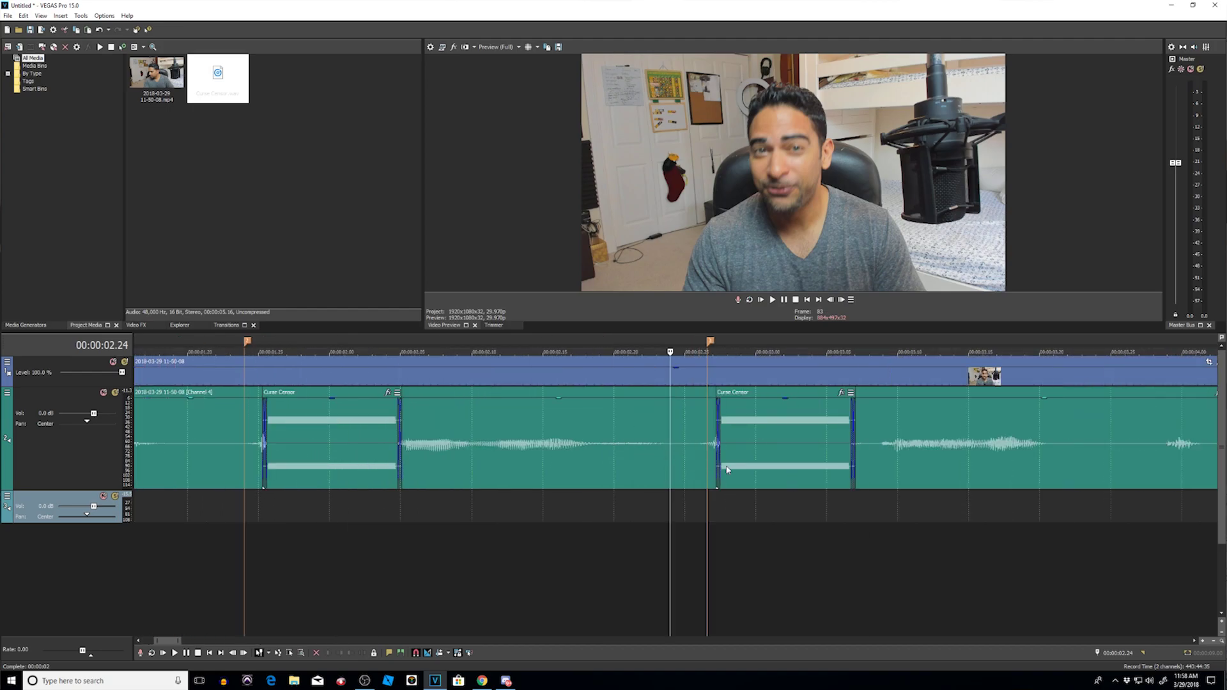
scroll(732, 463, down, 4)
click(850, 441)
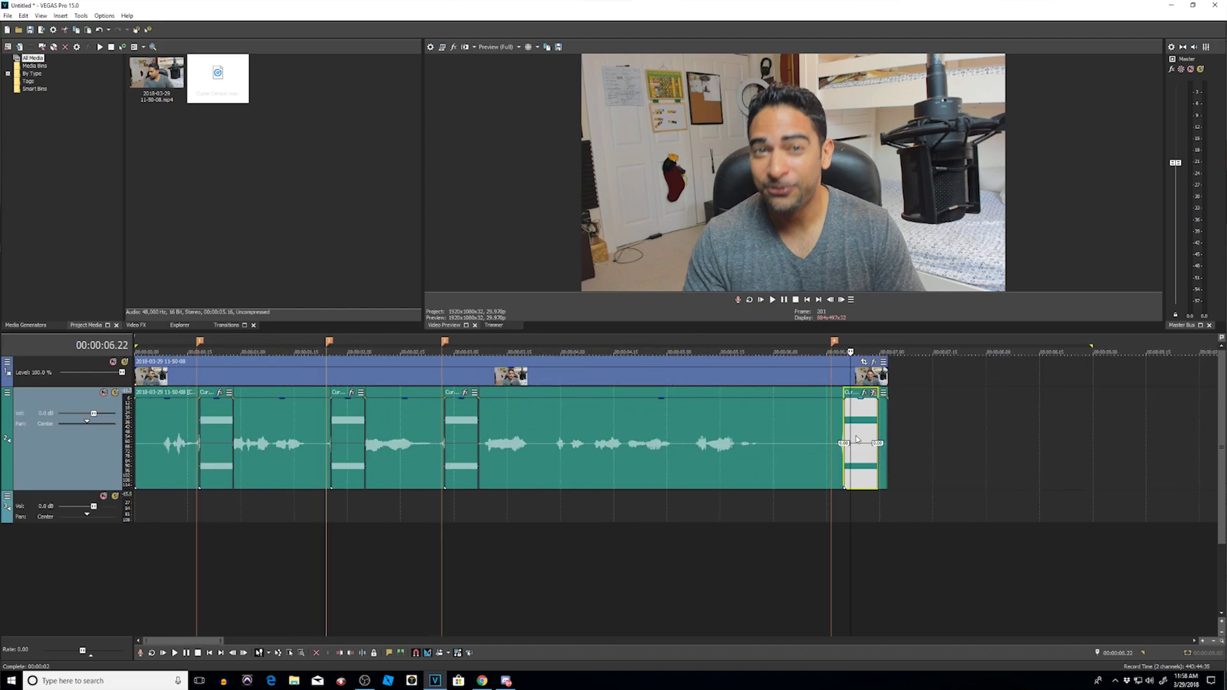
scroll(862, 435, up, 4)
click(541, 423)
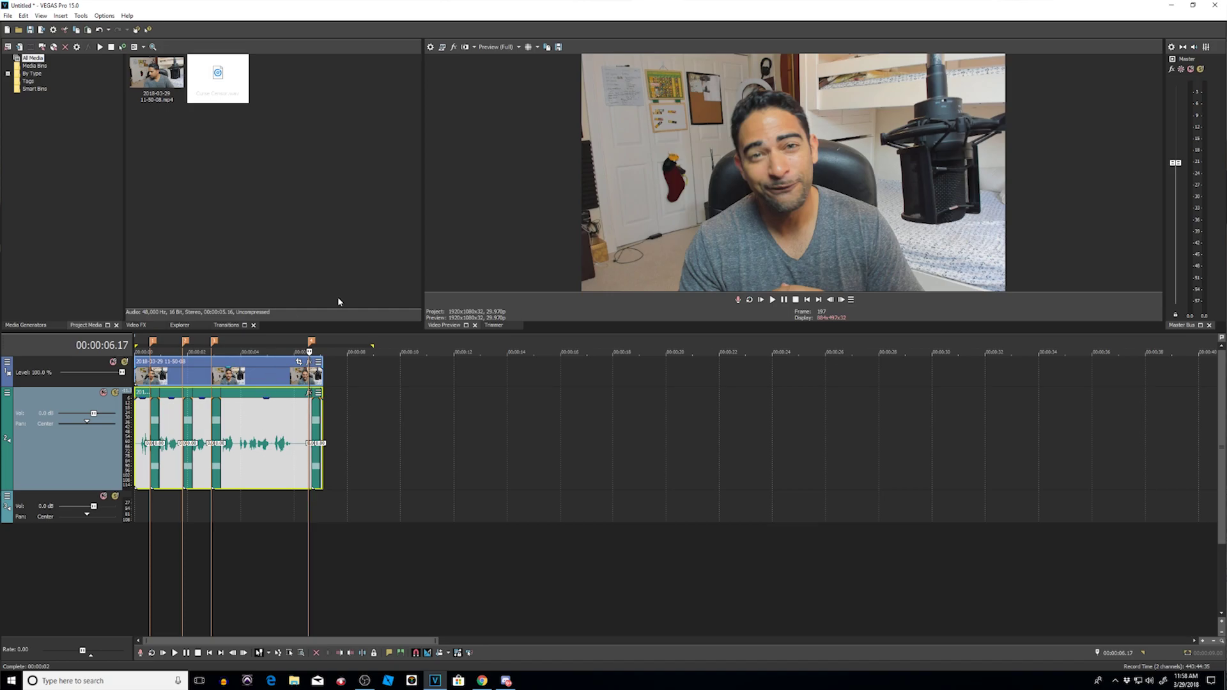
Insert new empty video tracks at the top of the timeline with Ctrl+Shift+Q.
click(394, 375)
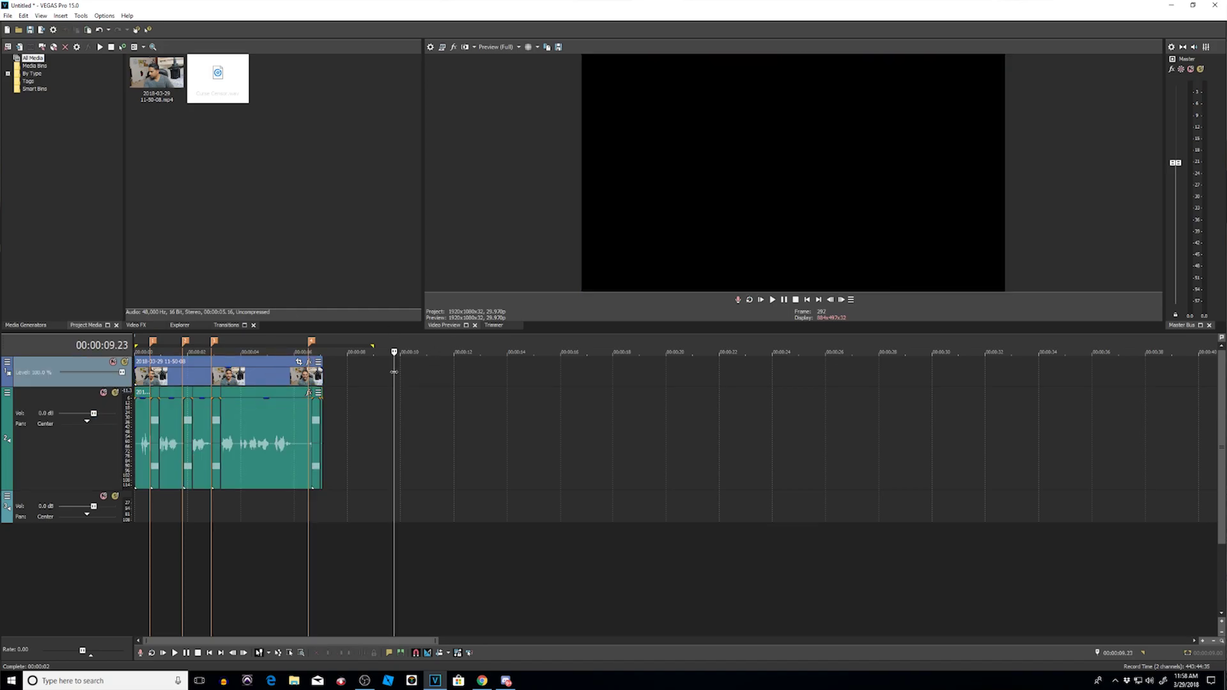
key(ctrl+shift+q)
key(ctrl+shift+q)
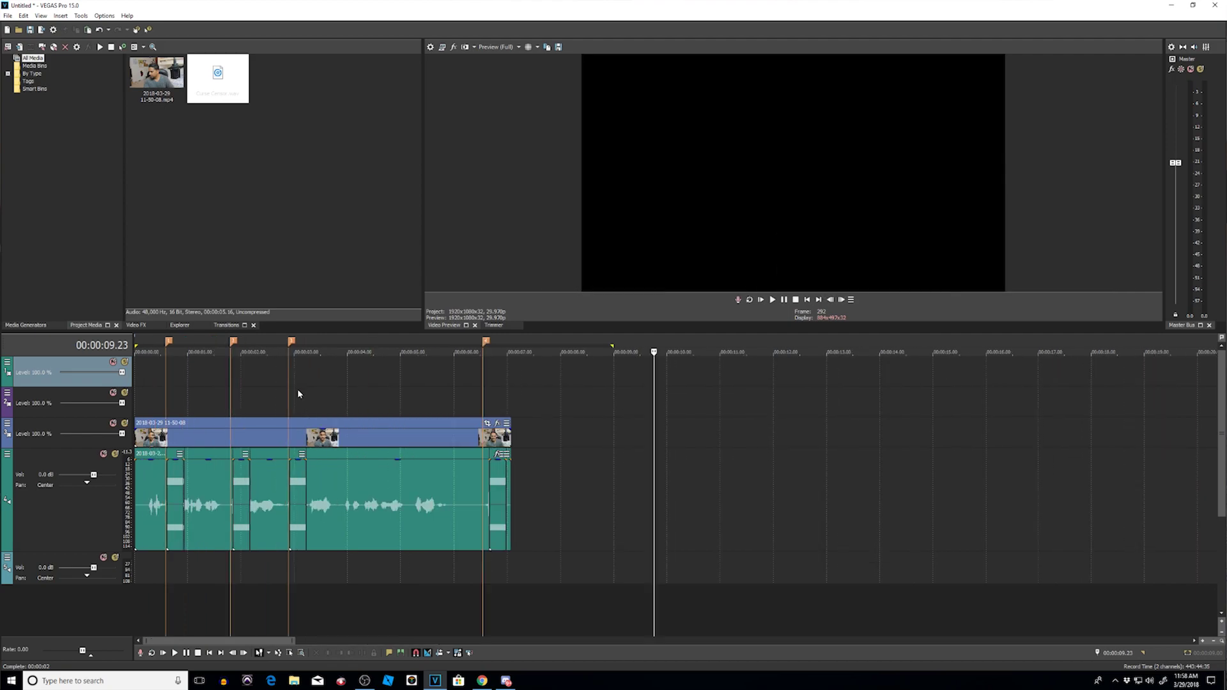
scroll(298, 393, up, 2)
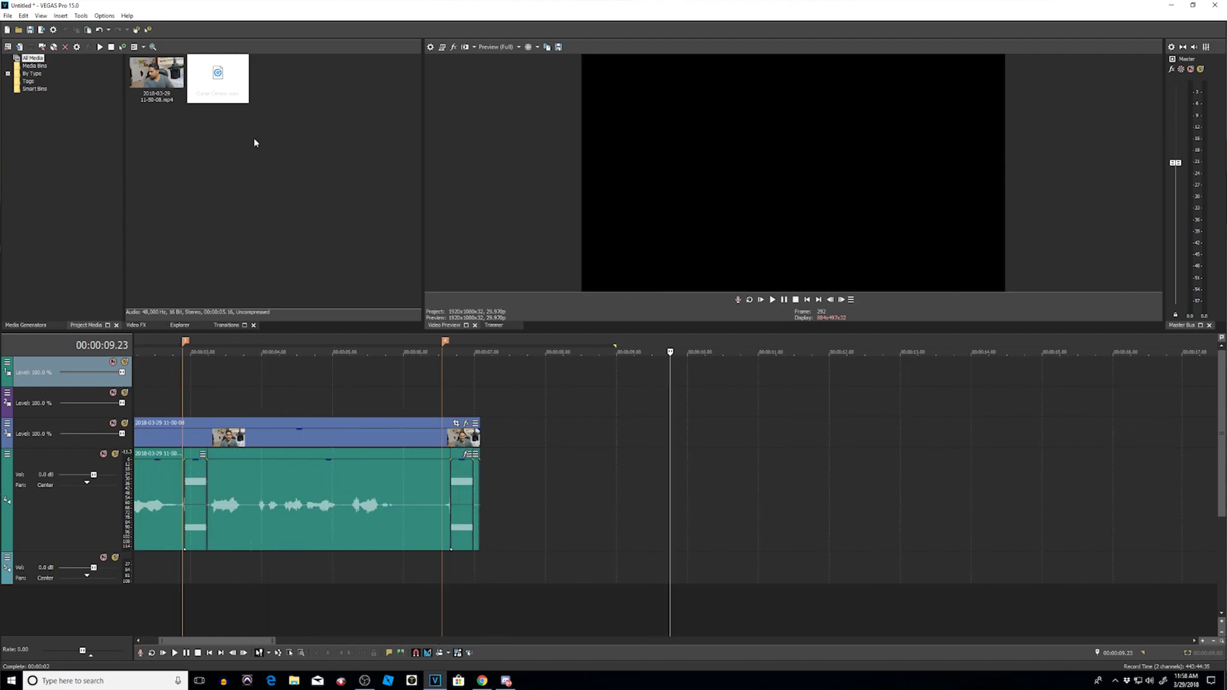
Place a Black solid colour clip on the new track, trimmed to end near the last marker.
click(28, 326)
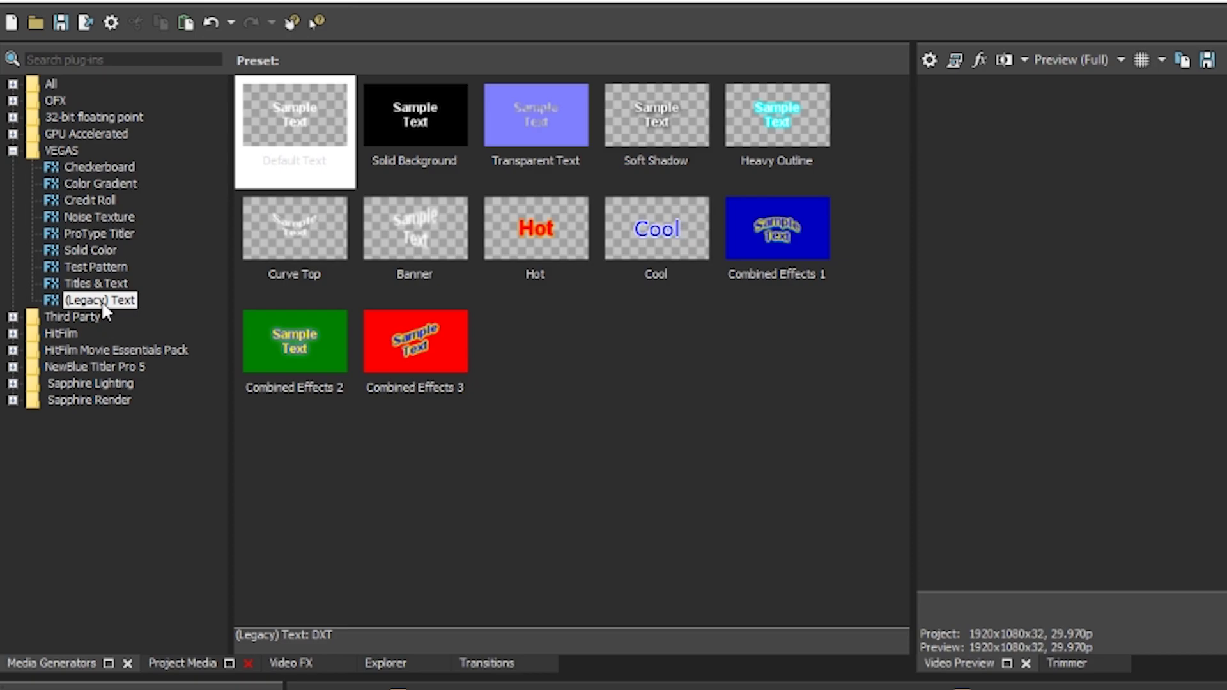
click(90, 250)
click(424, 137)
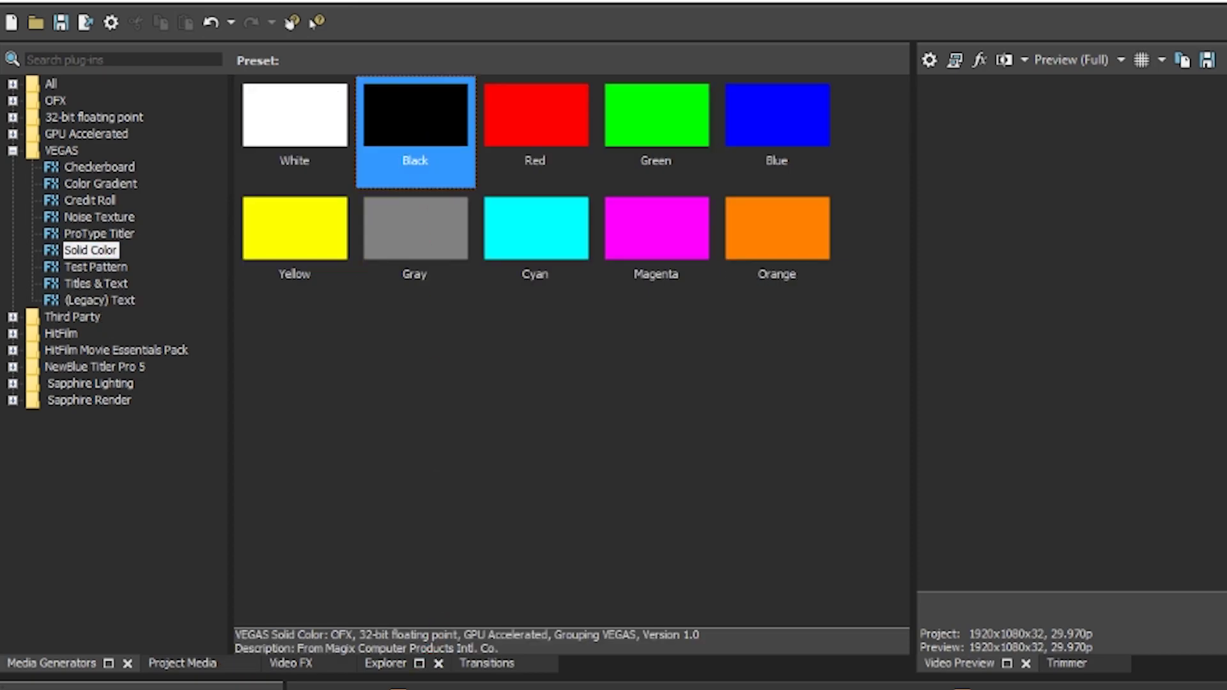
drag(415, 115, 293, 689)
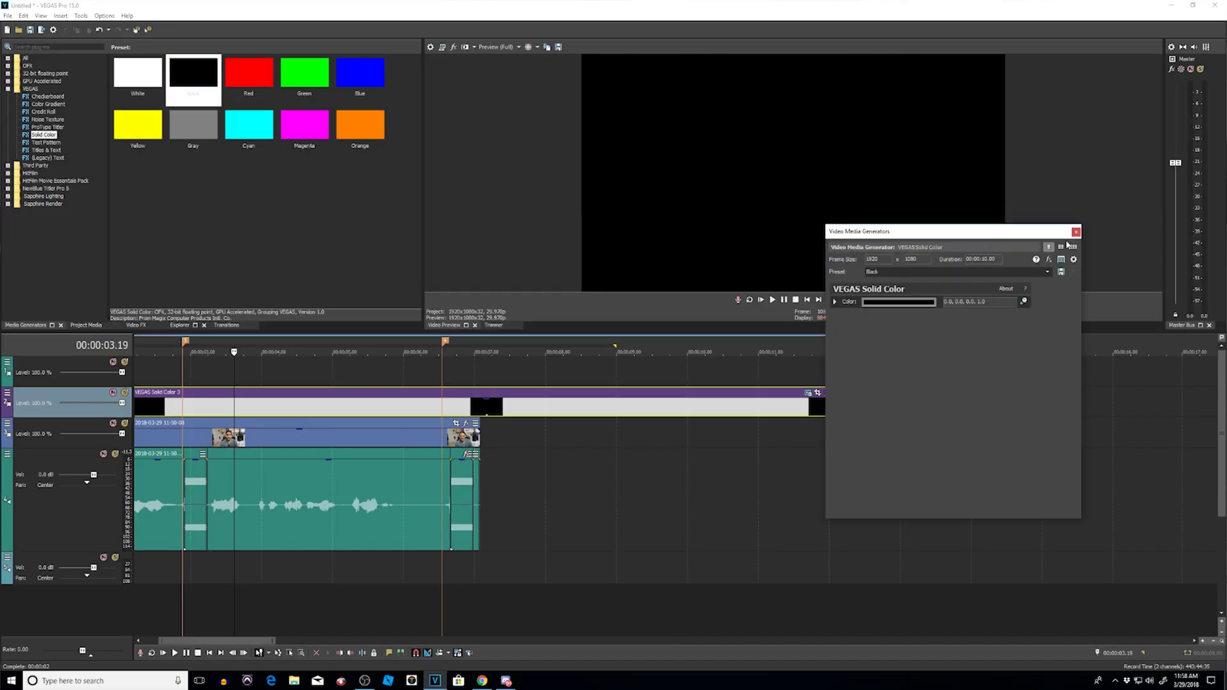
click(1076, 232)
drag(838, 409, 468, 406)
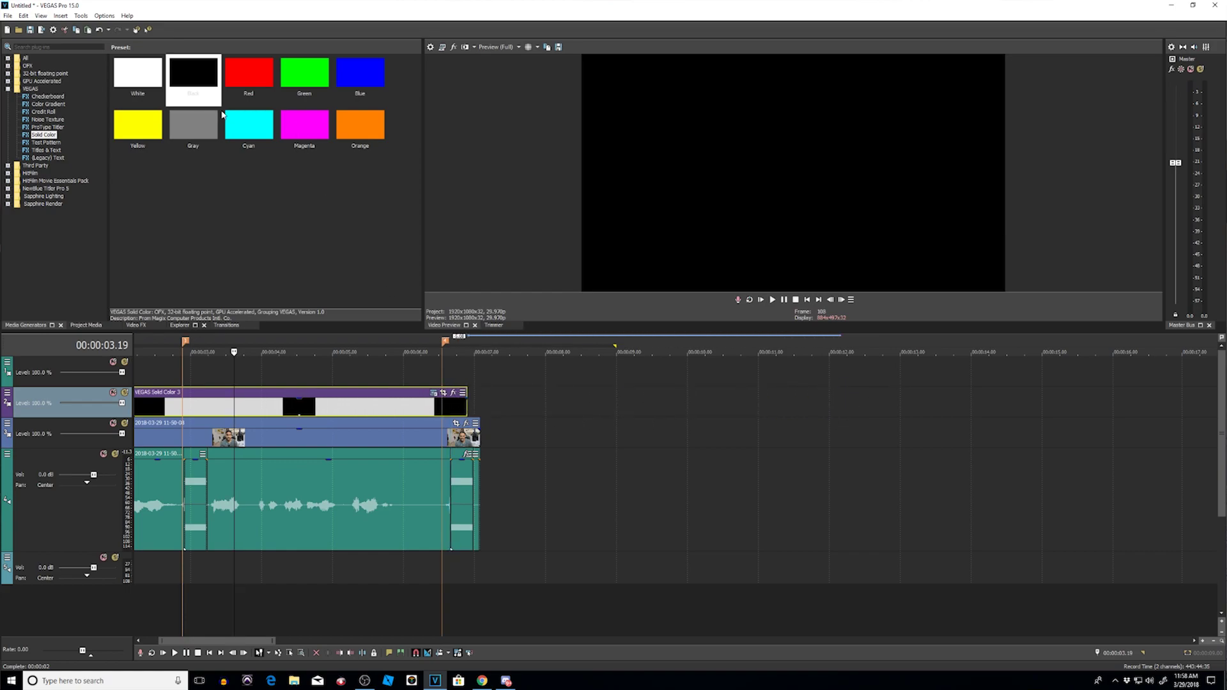
click(48, 158)
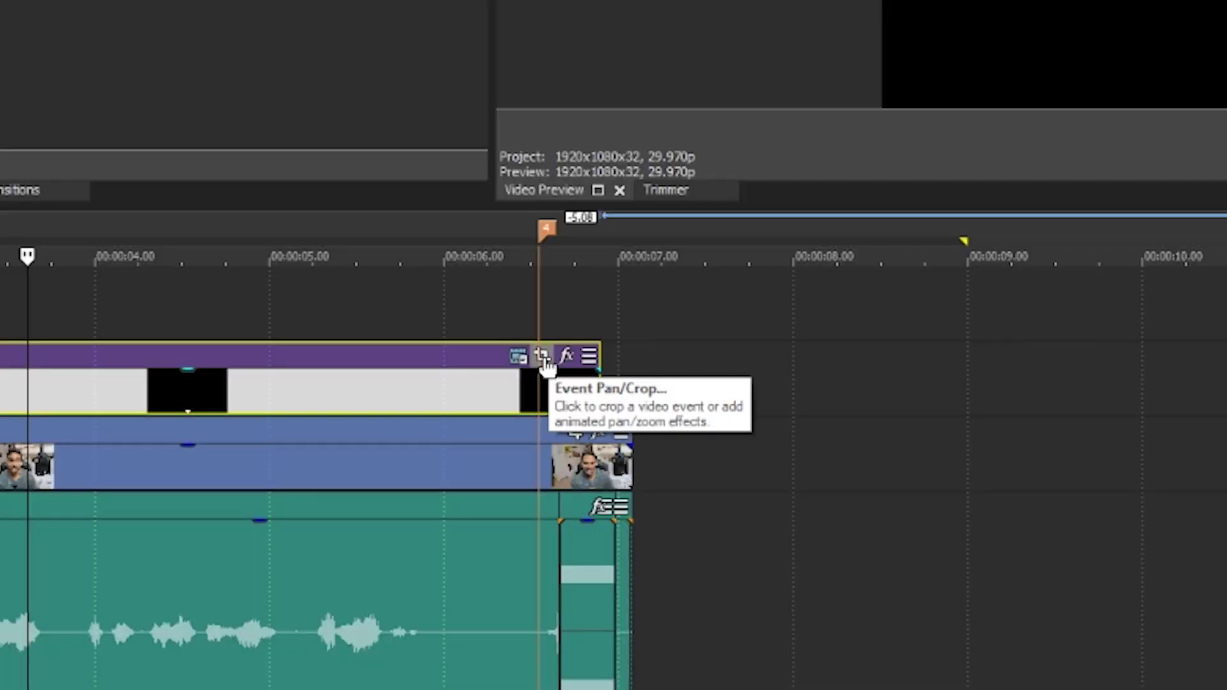
Enable masking in the black clip's Pan/Crop and draw a small rectangle over the speaker's eyes.
click(443, 392)
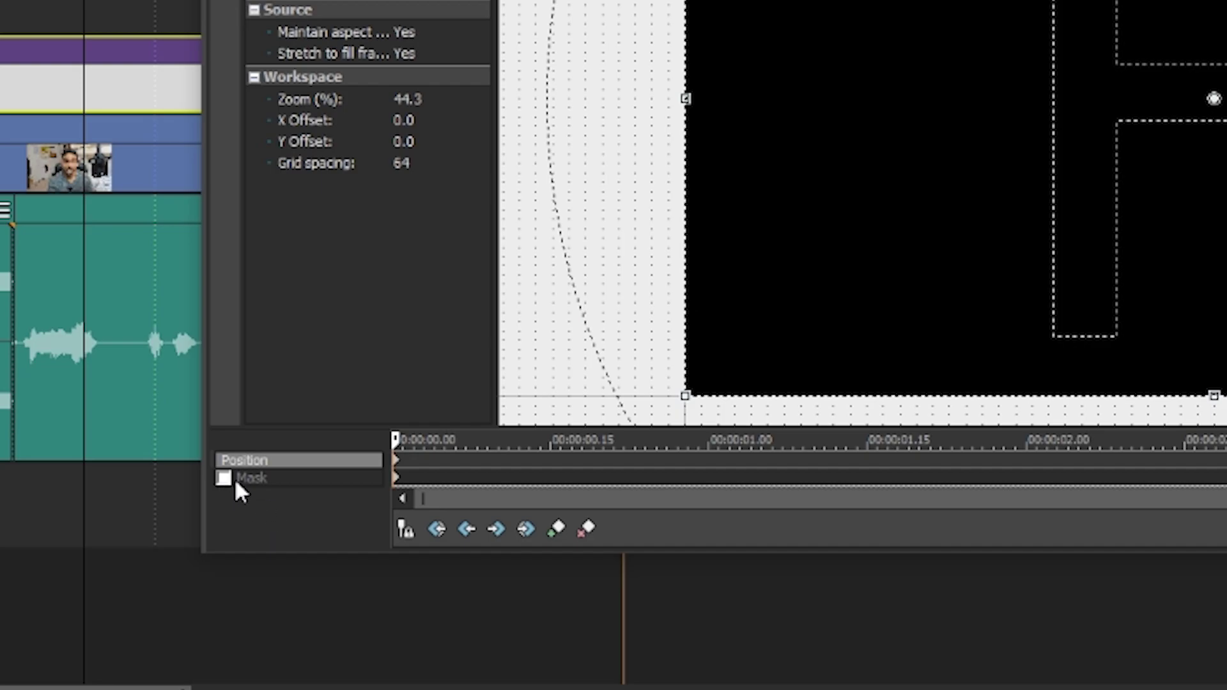
click(235, 479)
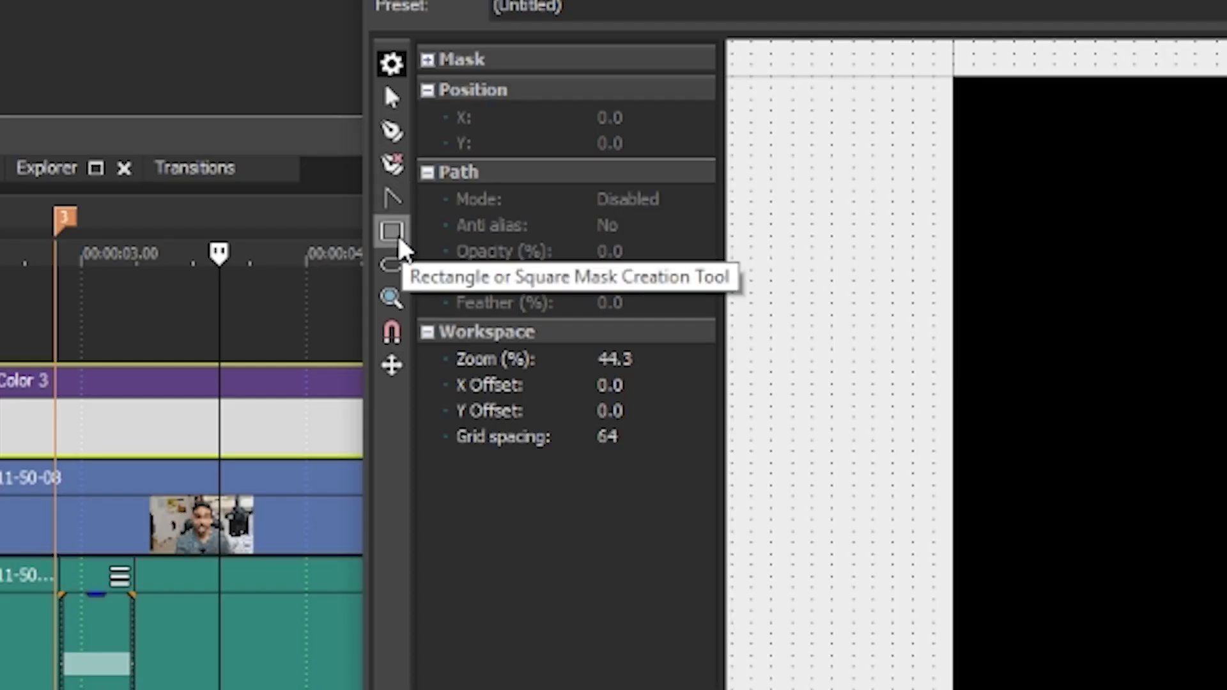
click(398, 240)
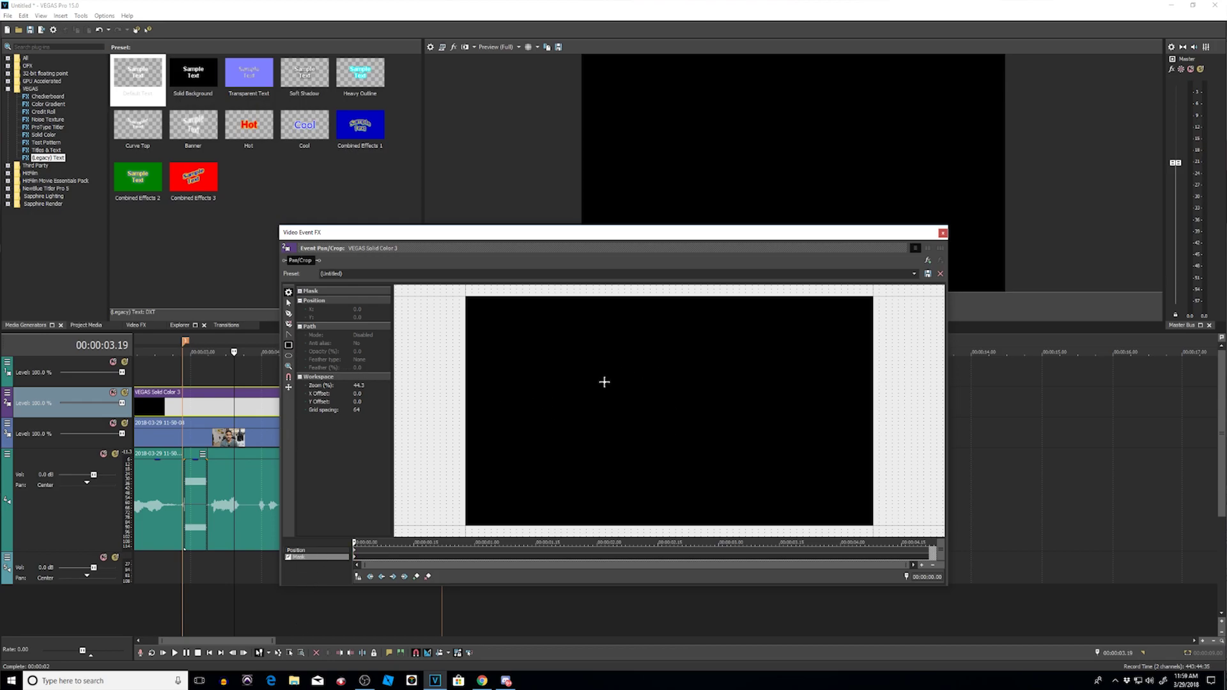
drag(583, 399, 606, 415)
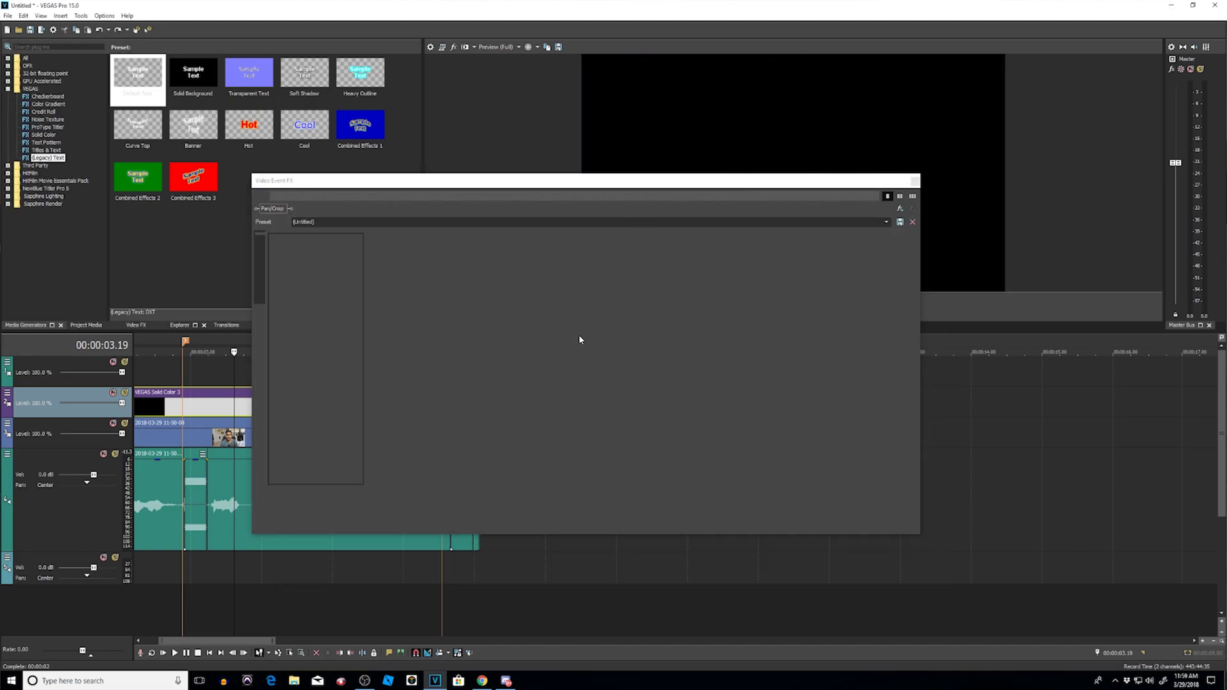
drag(550, 324, 645, 351)
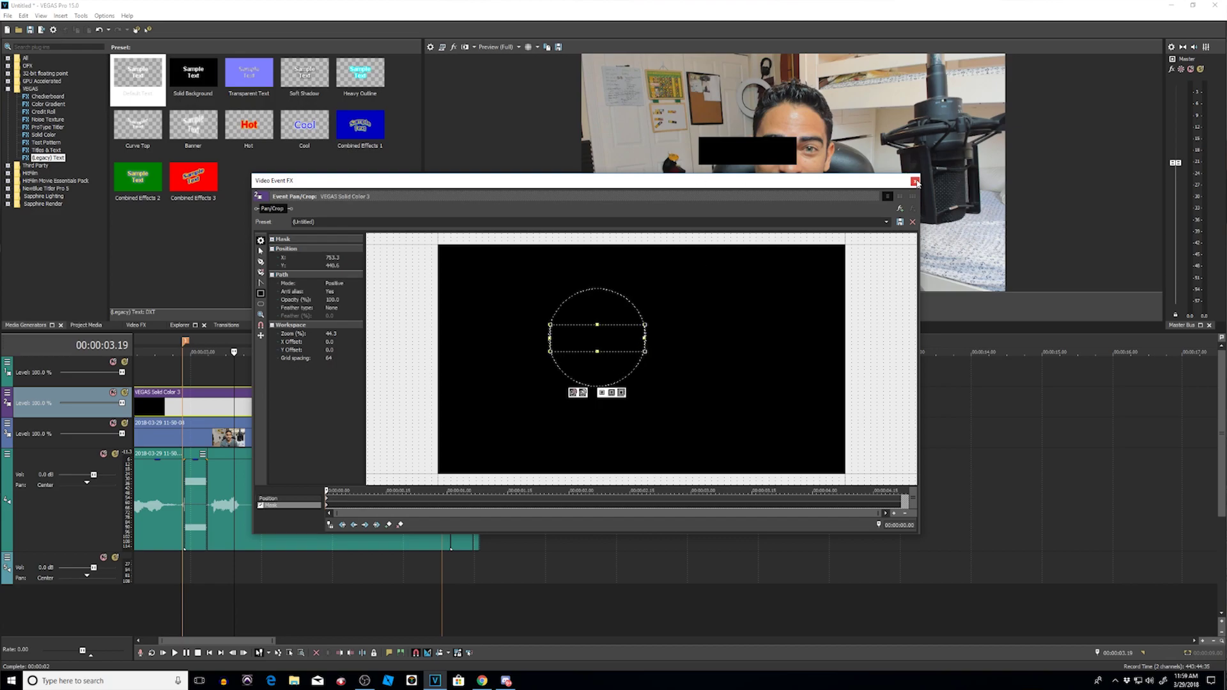
click(915, 182)
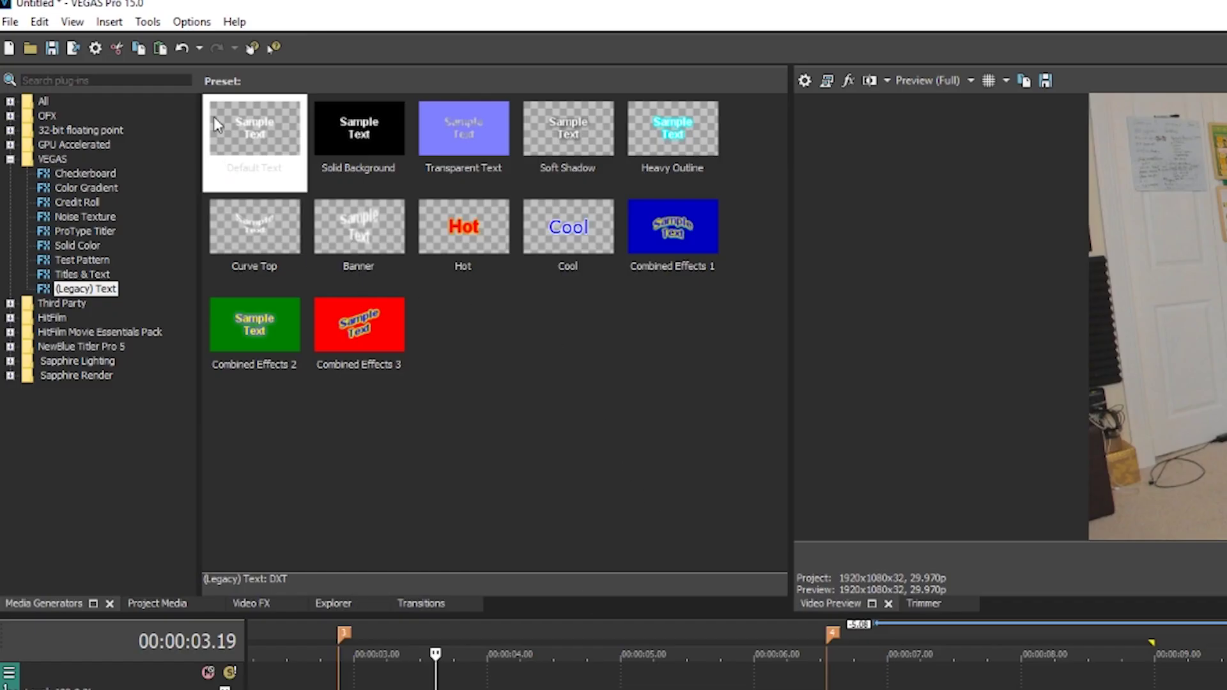
Add a Default Text event and replace its sample text with 'Censored'.
click(213, 116)
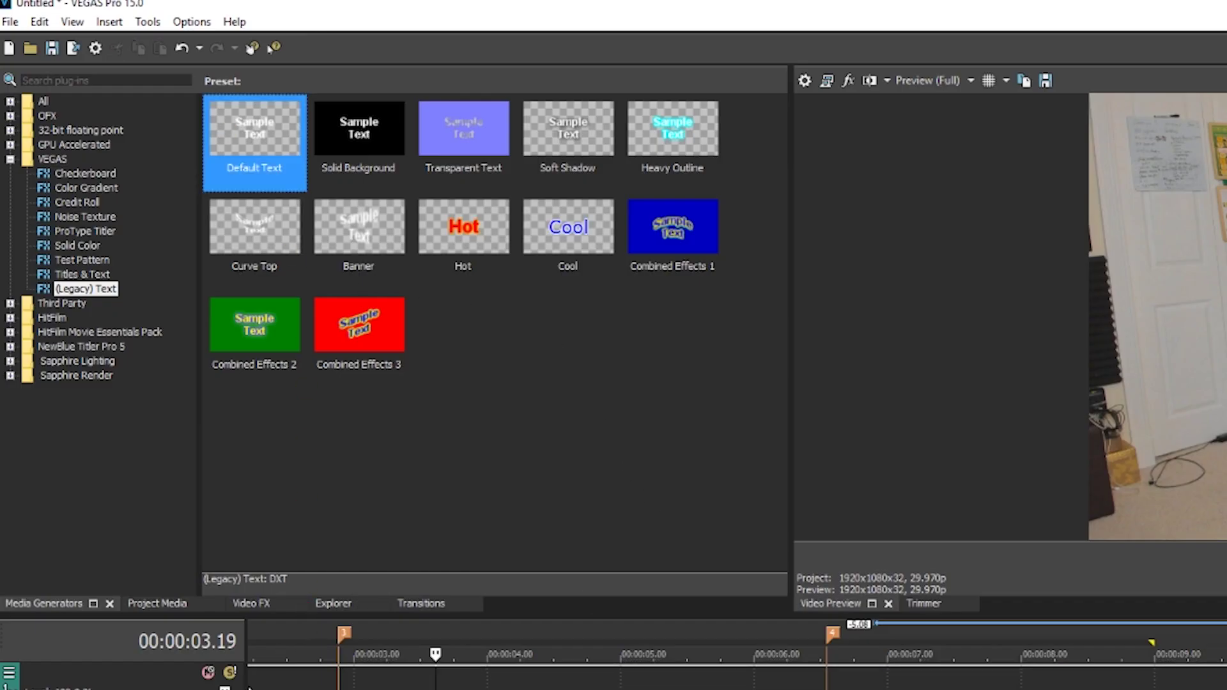
double_click(213, 116)
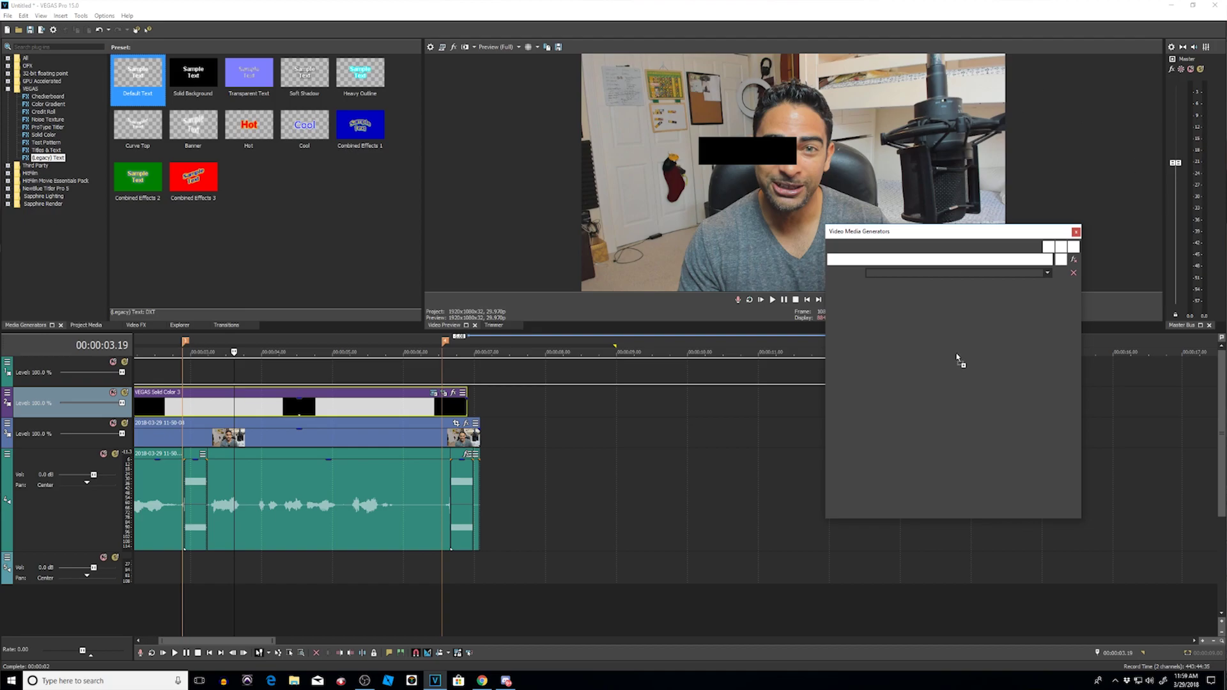
drag(1009, 410, 861, 306)
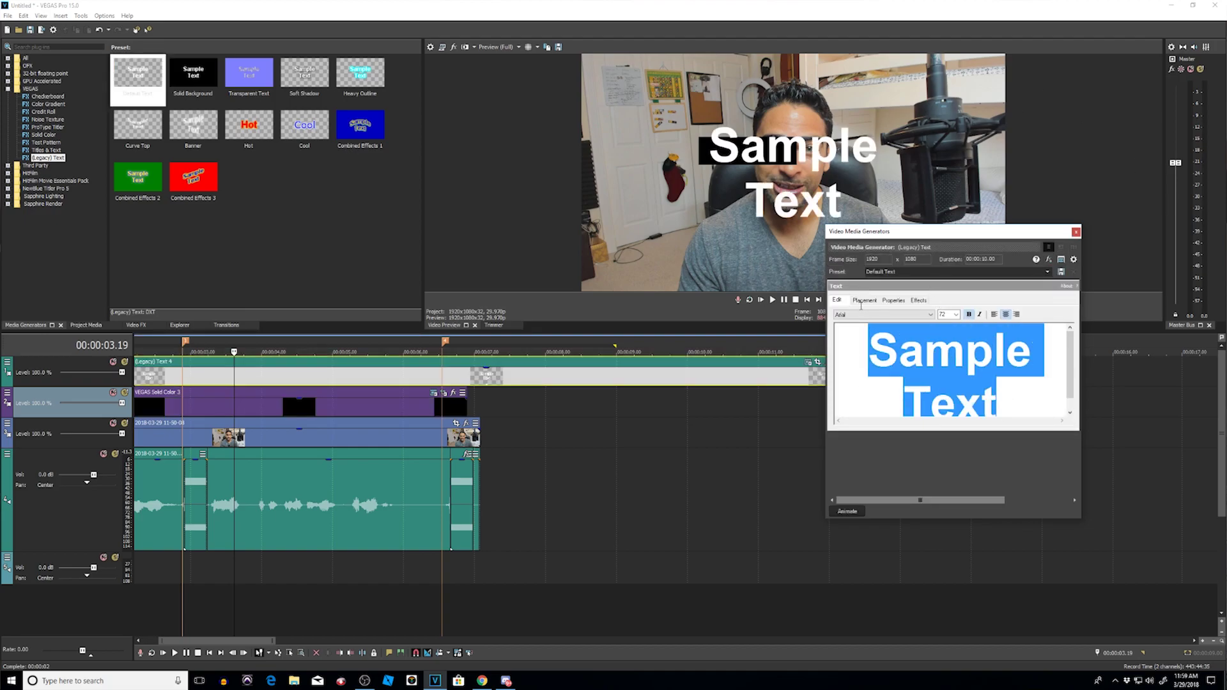
key(Delete)
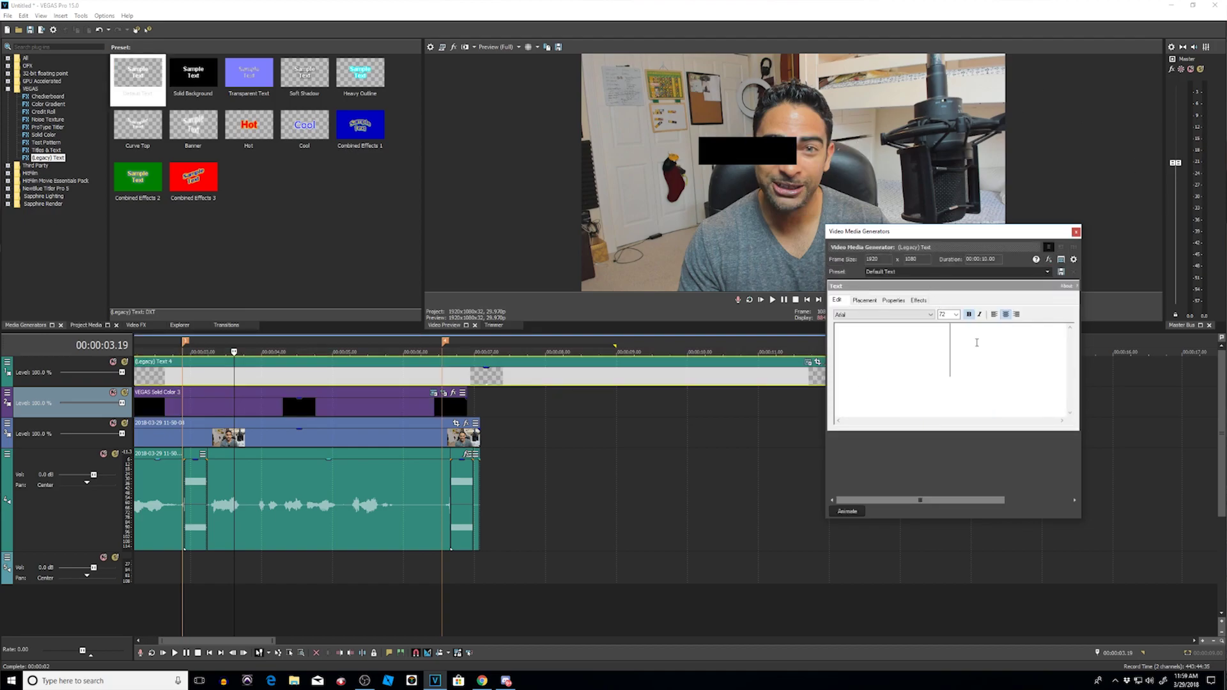
text(Censr)
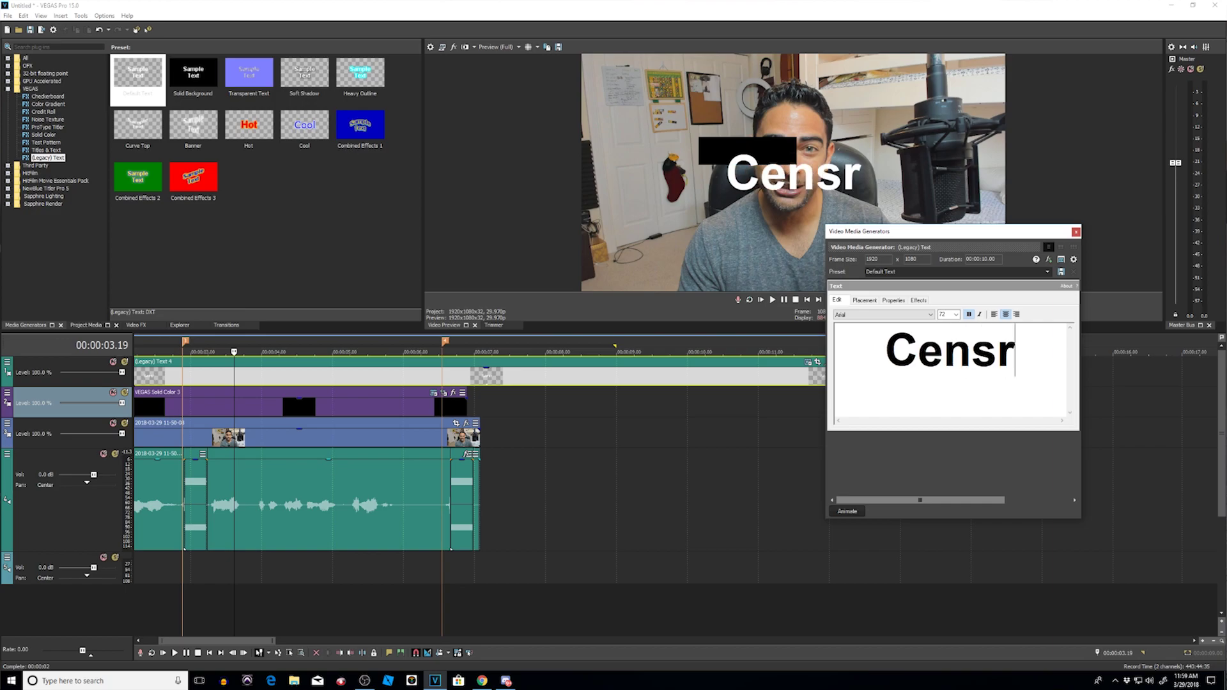
key(BackSpace)
text(ored)
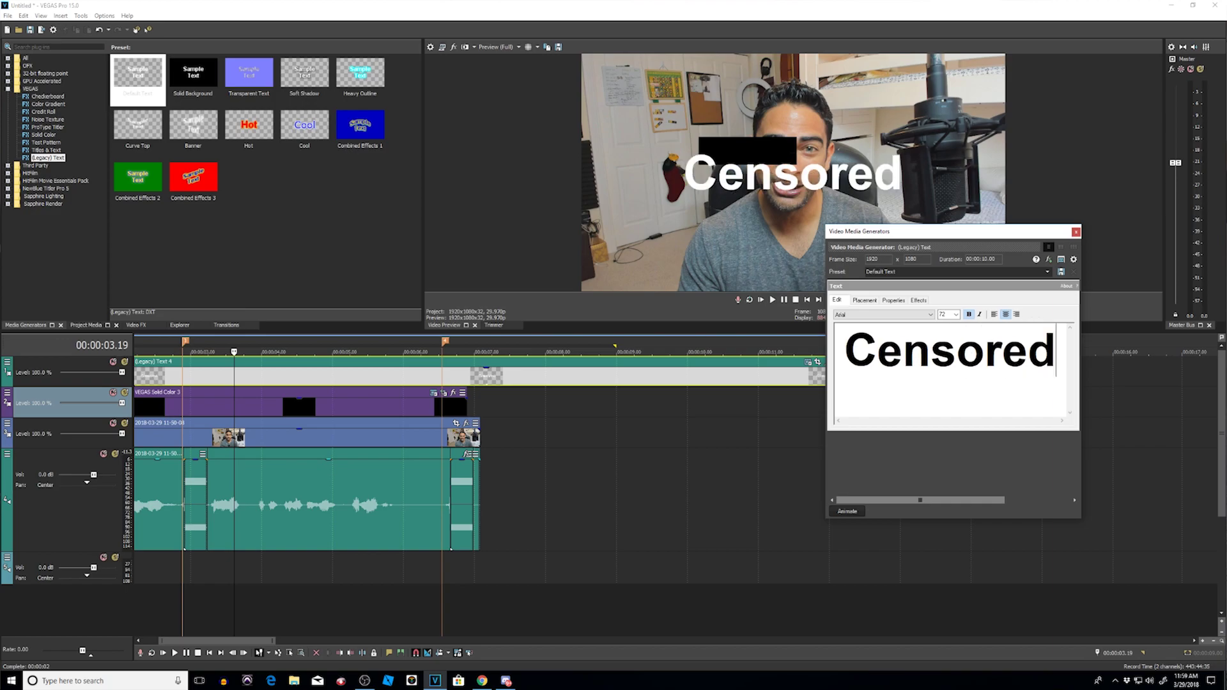
Scale the Censored text to 0.425 and position it over the black bar.
click(895, 300)
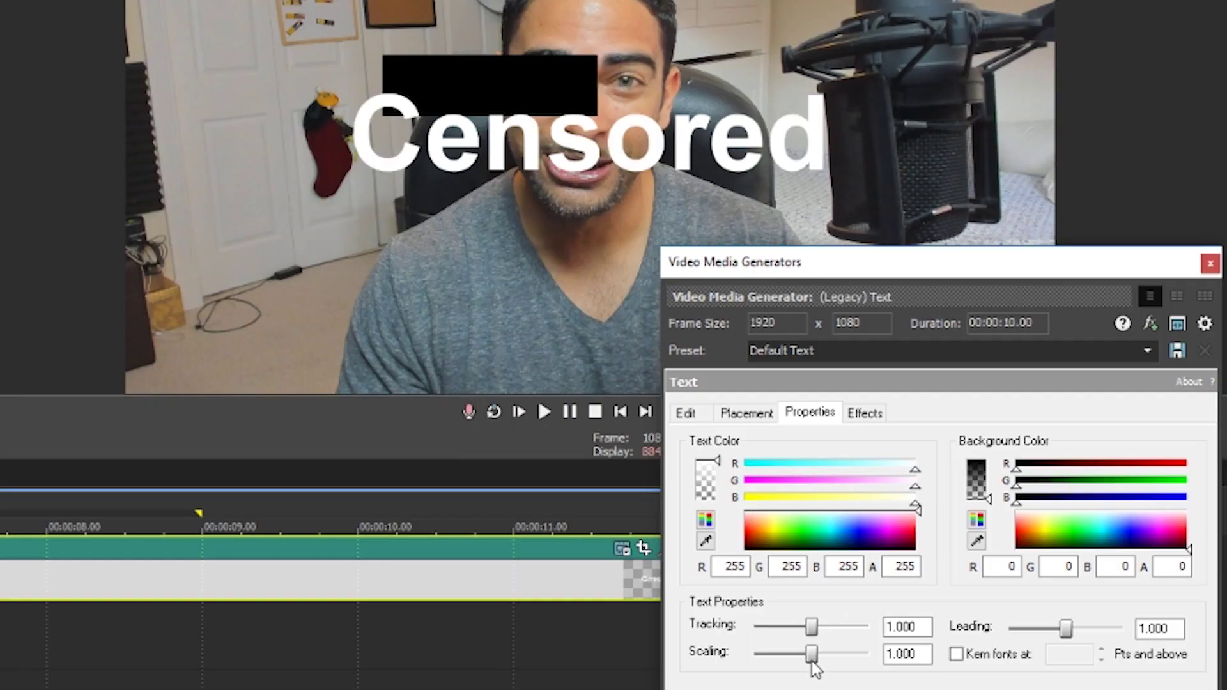
drag(895, 410, 888, 409)
drag(799, 655, 771, 655)
click(747, 413)
mouse_move(819, 581)
mouse_down()
mouse_move(794, 565)
mouse_move(799, 574)
mouse_up()
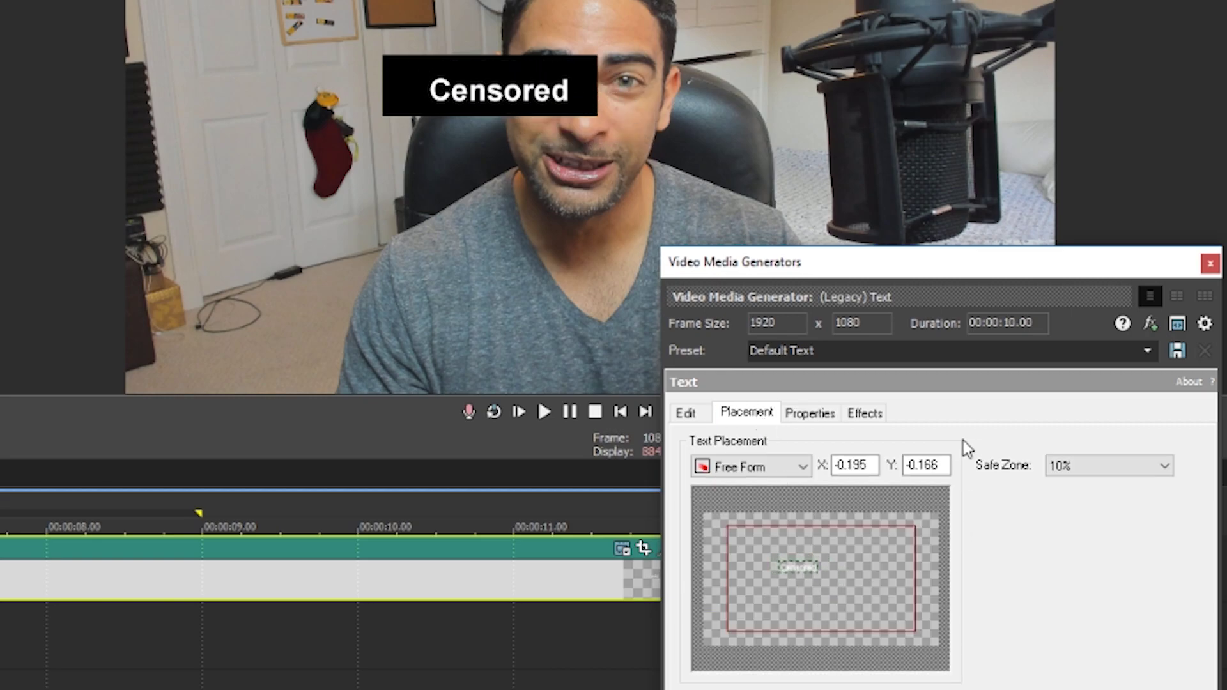
click(811, 413)
drag(774, 660, 781, 657)
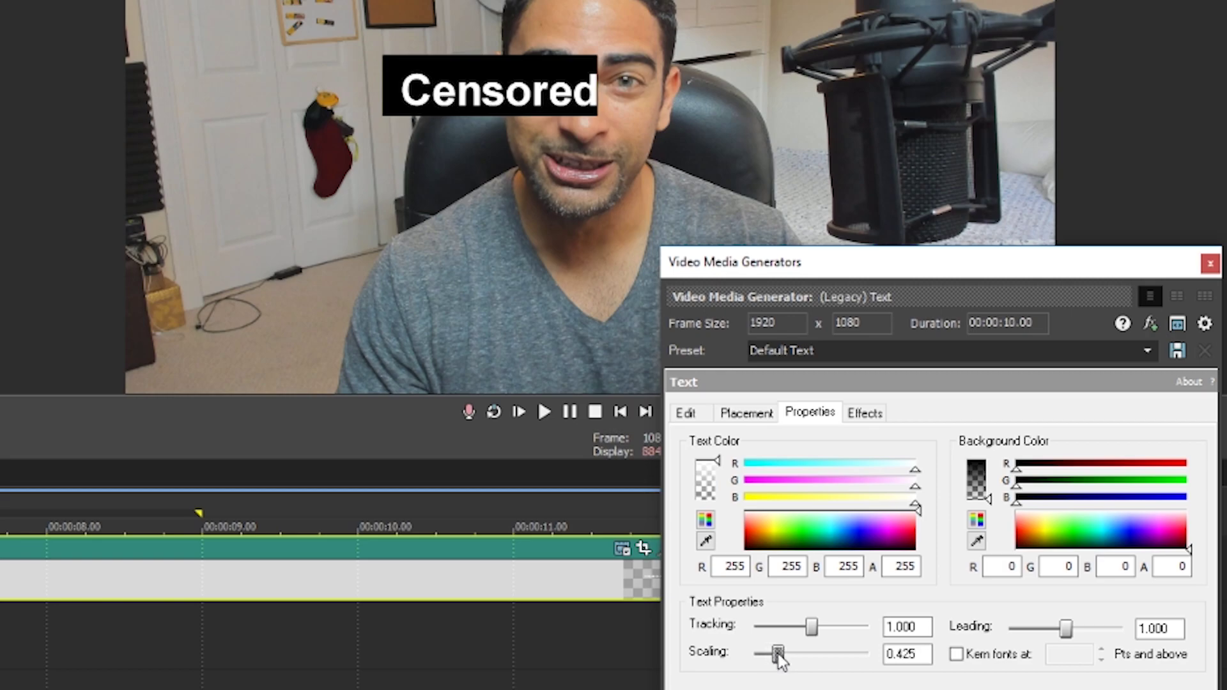
click(758, 413)
drag(812, 573, 811, 569)
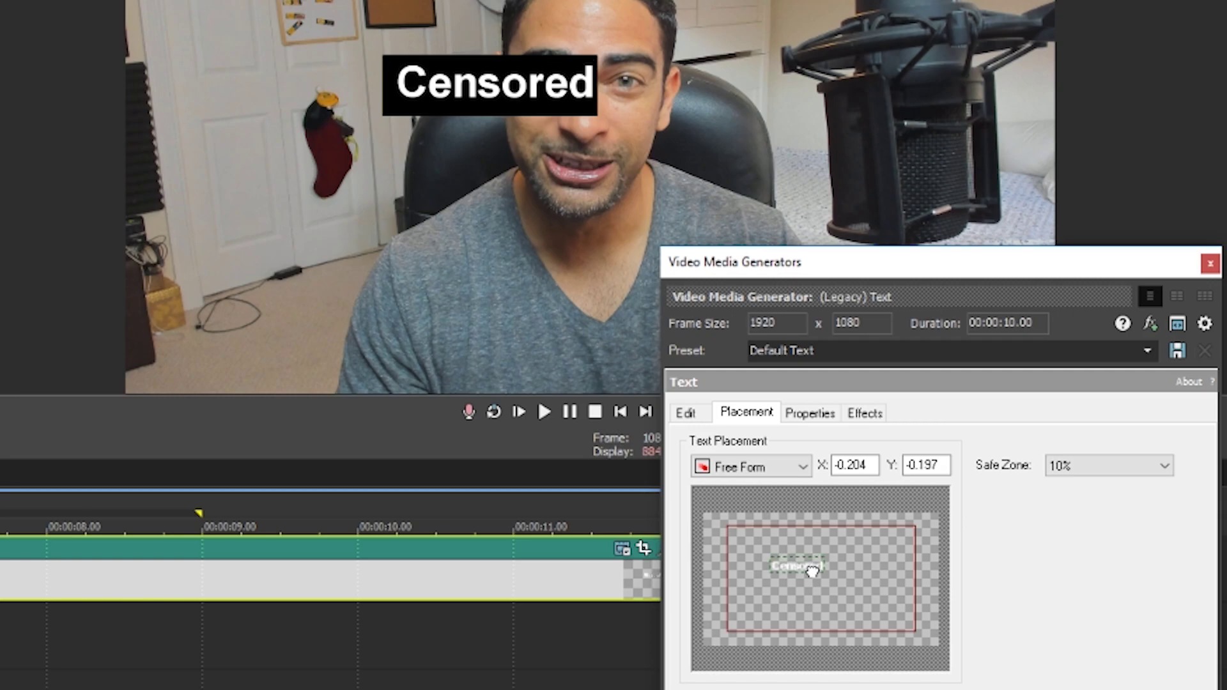
click(688, 414)
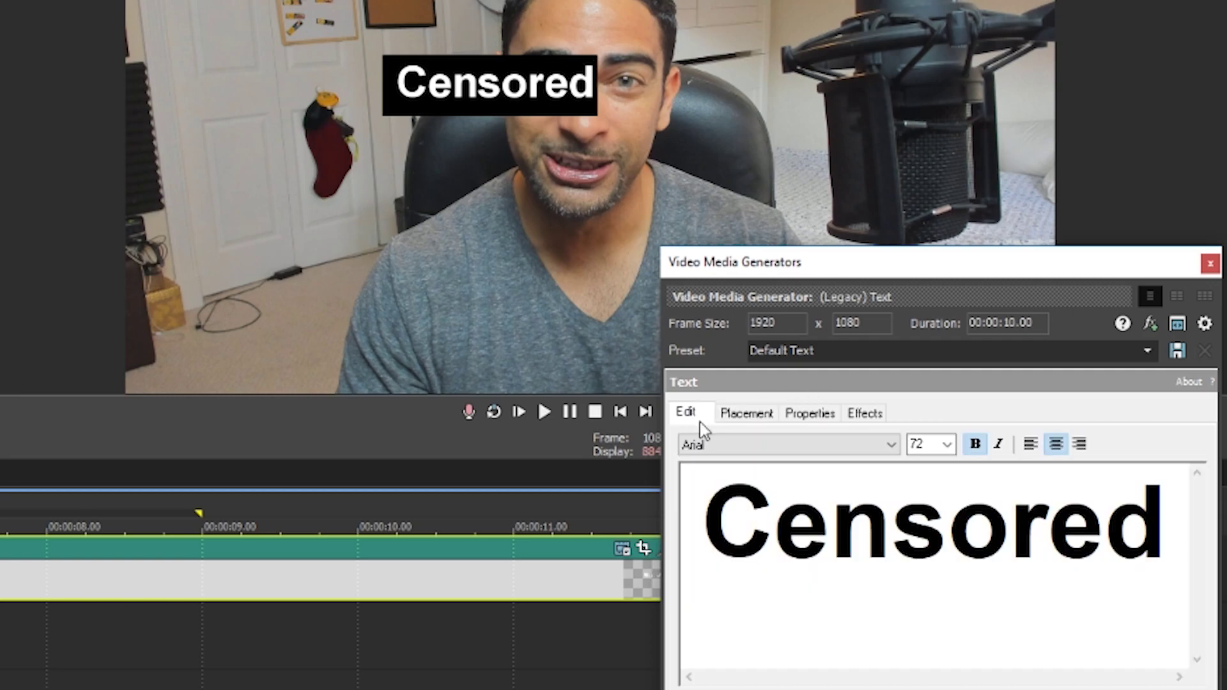
Change the Censored text font to BadaBoom BB.
click(761, 448)
key(b)
key(Return)
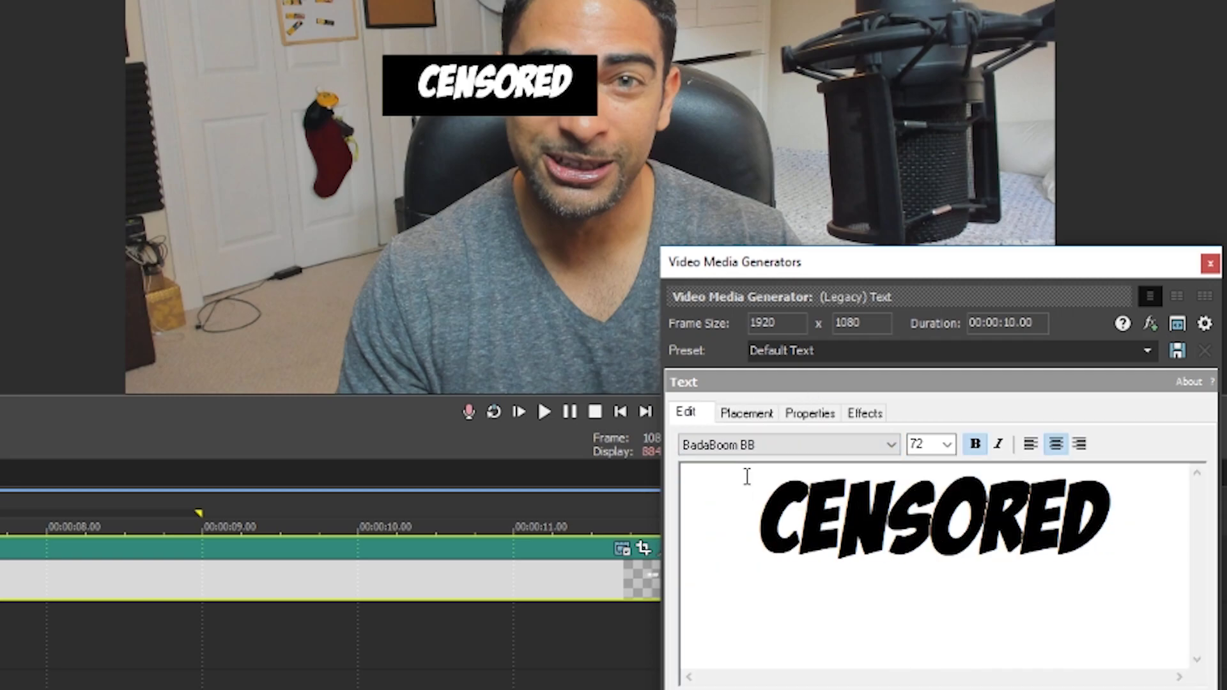
key(Down)
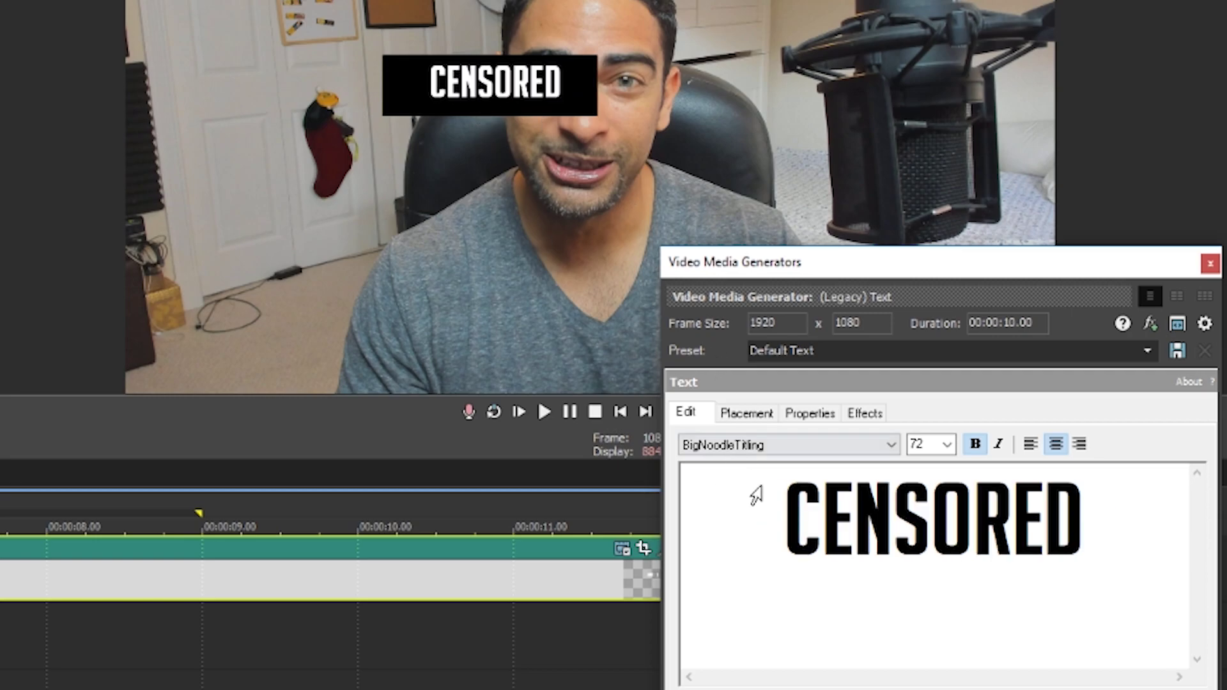
click(723, 451)
scroll(721, 447, up, 3)
key(b)
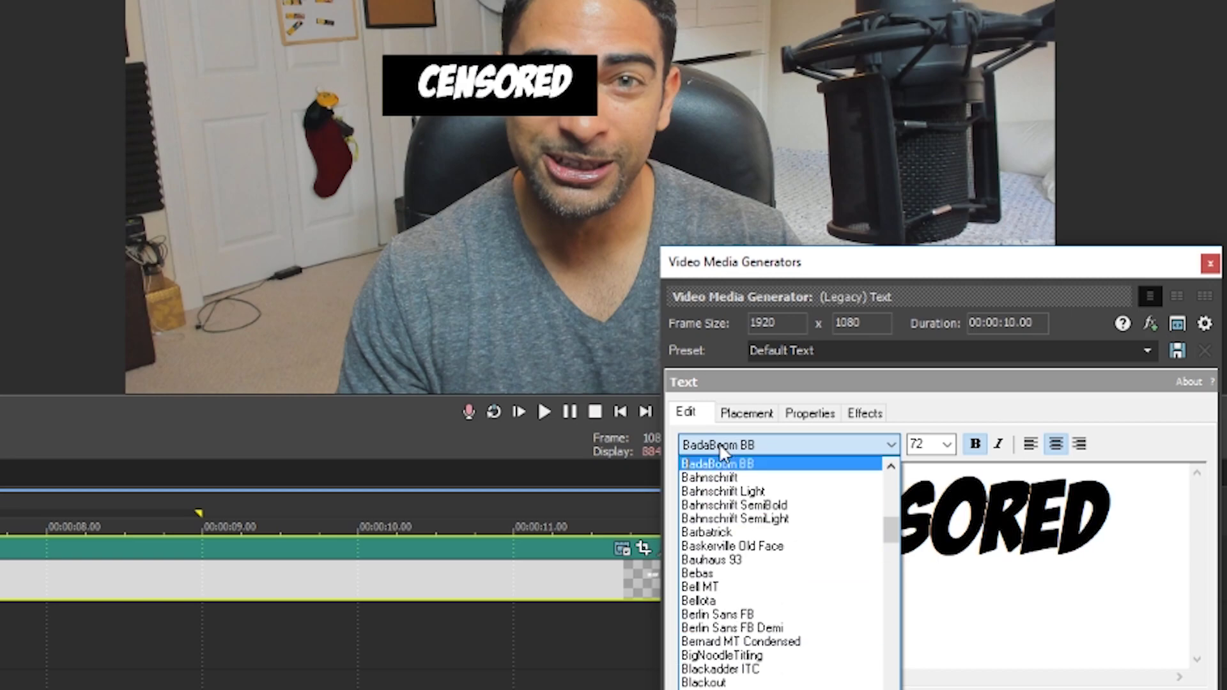
click(970, 420)
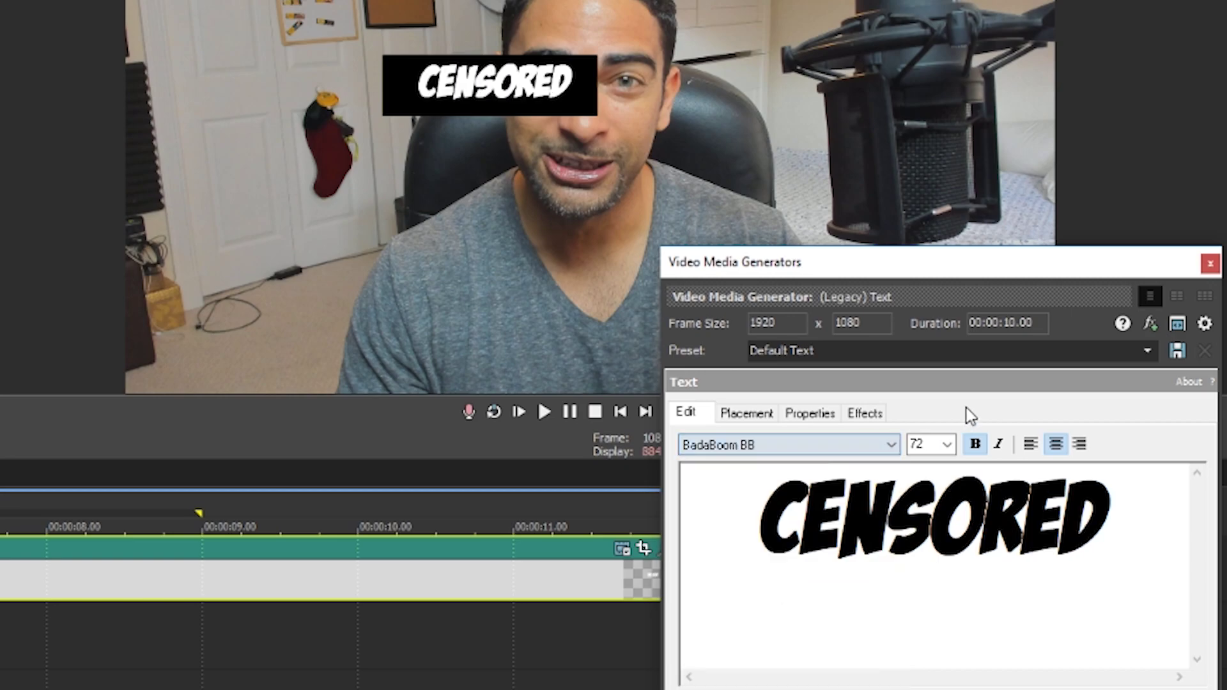
Nudge the text slightly lower on the bar and enlarge it to 0.500 scaling.
click(754, 414)
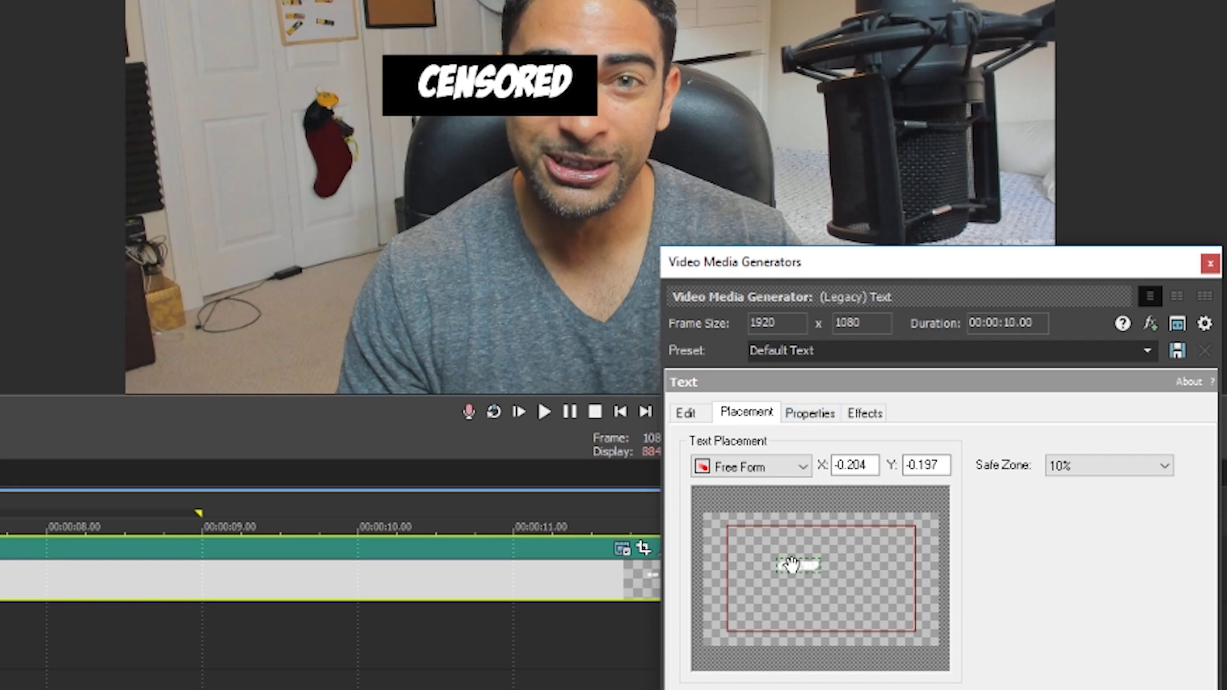
drag(791, 564, 791, 565)
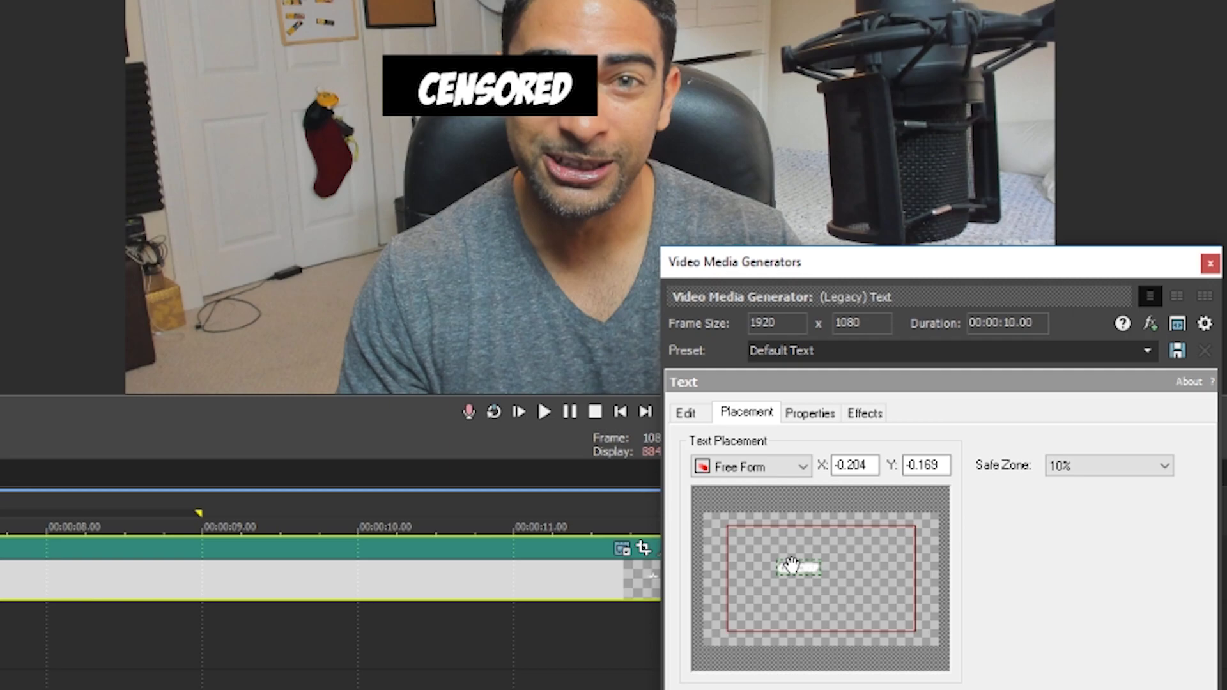
click(811, 419)
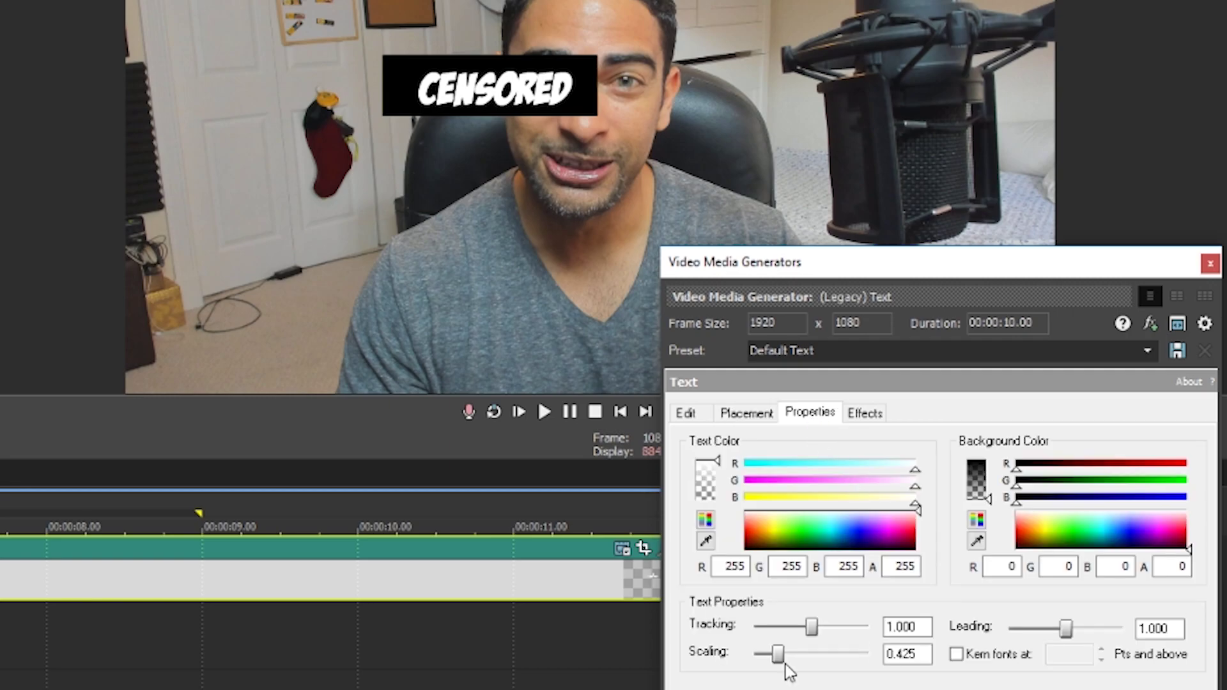
drag(779, 654, 788, 662)
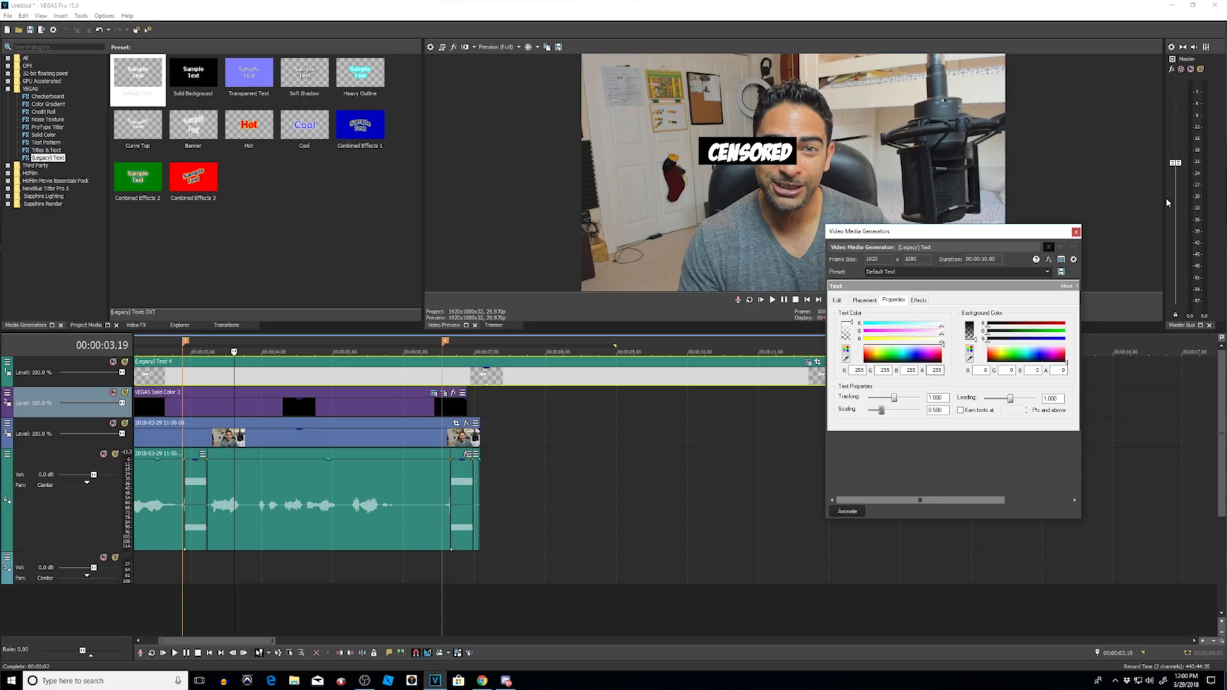
click(1077, 232)
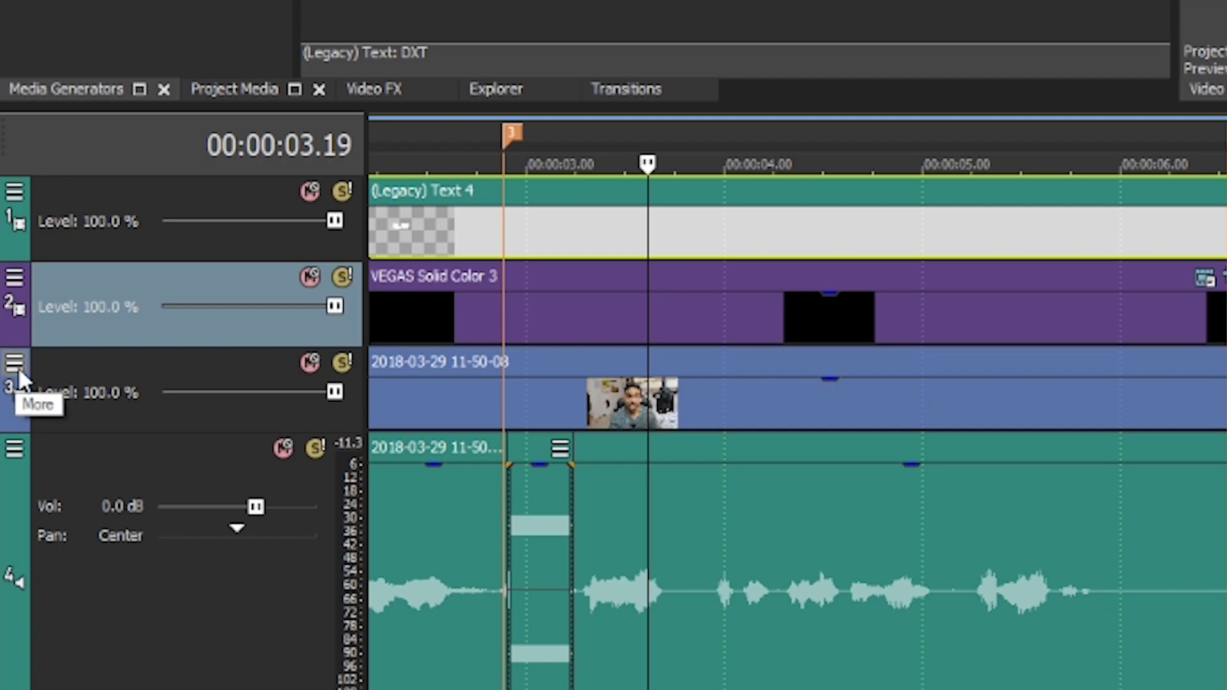
Mute the talking-head video track 3 and the voice audio track 4.
click(313, 360)
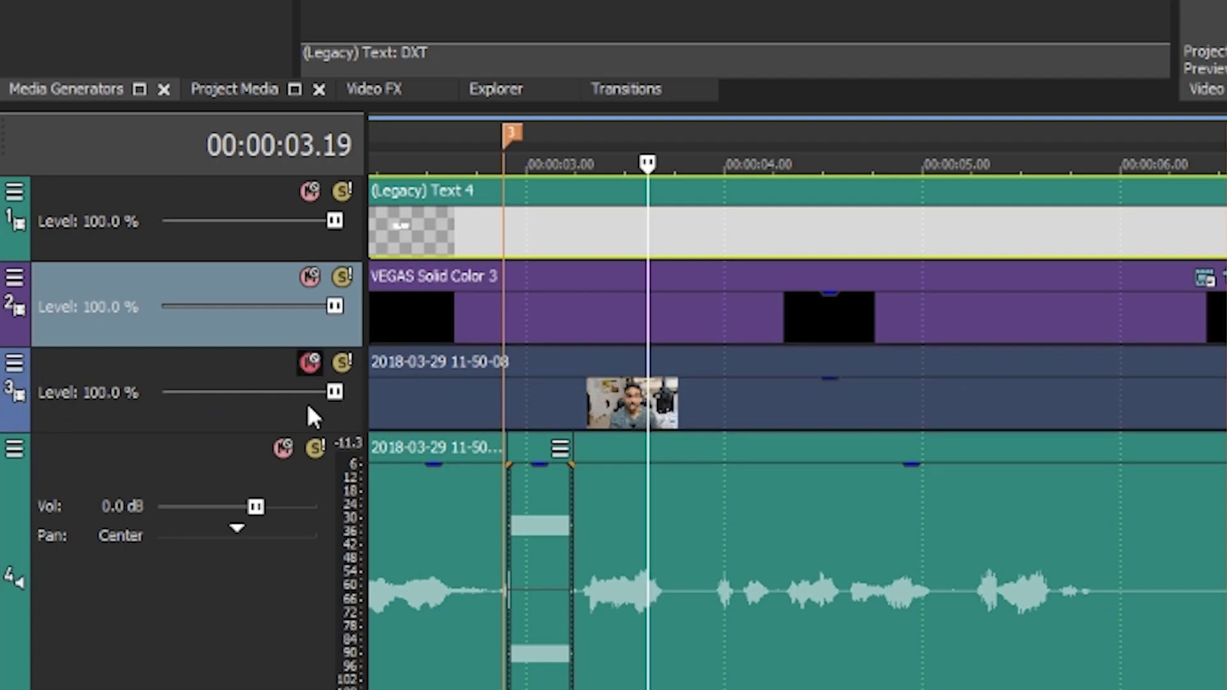
click(289, 455)
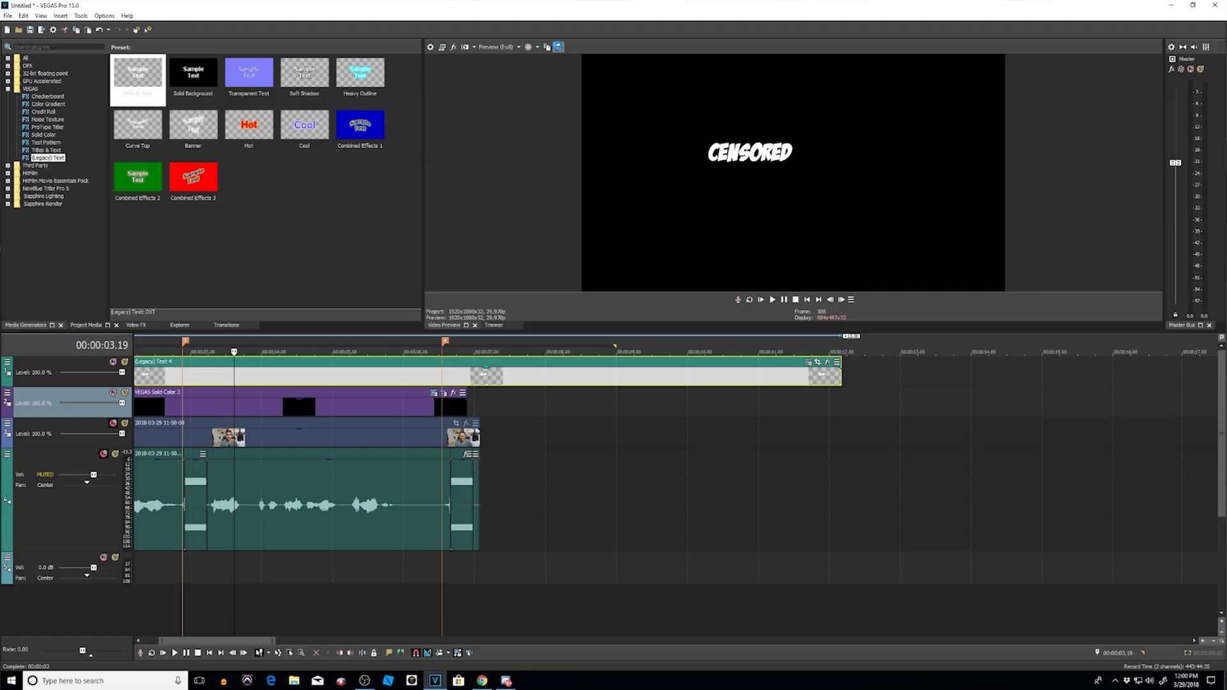
Save the current preview frame as the snapshot image Image13.png.
click(483, 112)
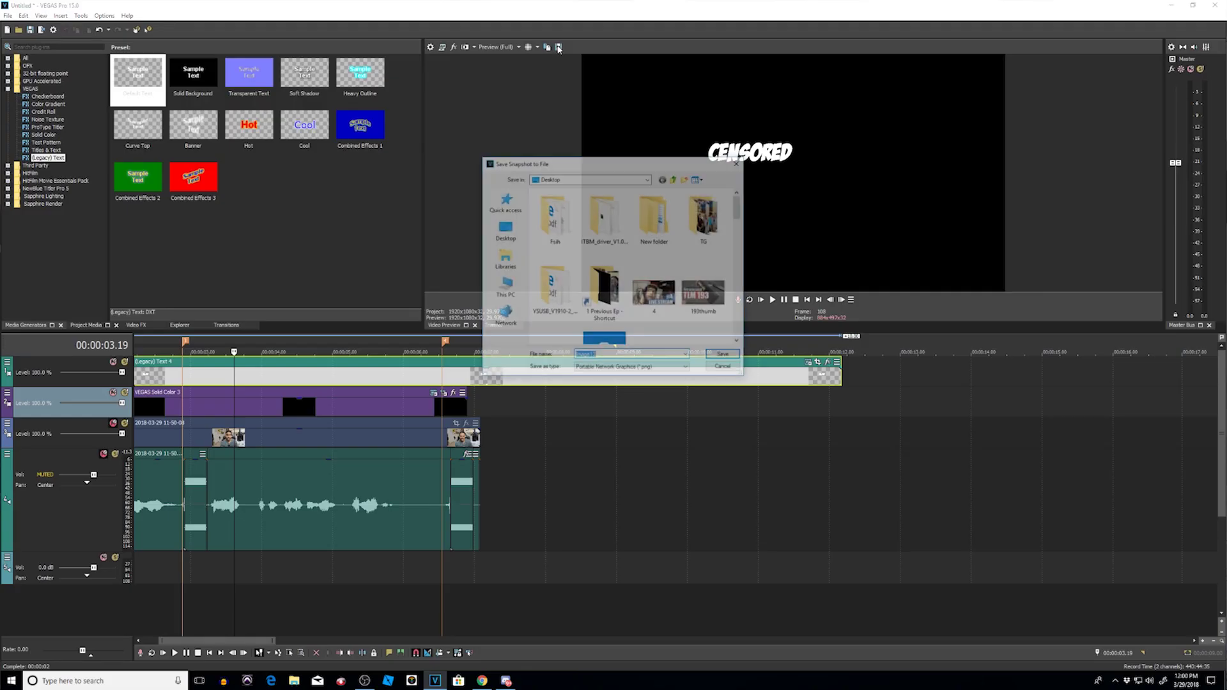
click(725, 357)
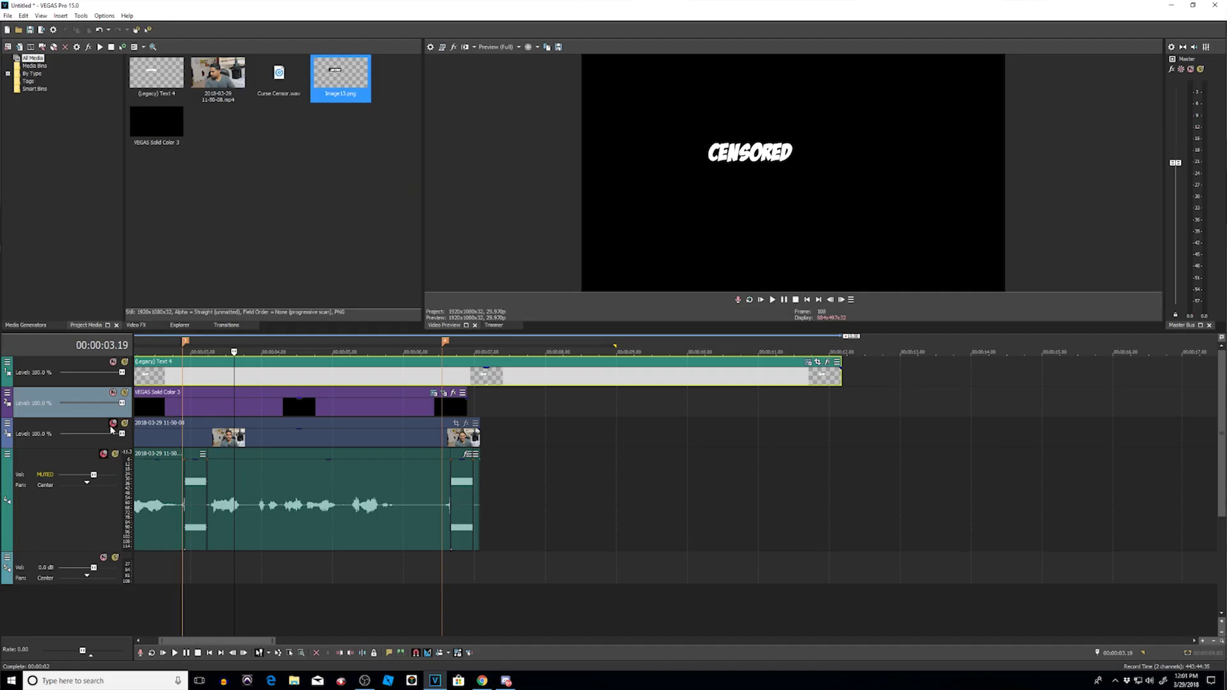
Unmute the footage tracks and delete the Legacy Text and Solid Color events.
click(113, 423)
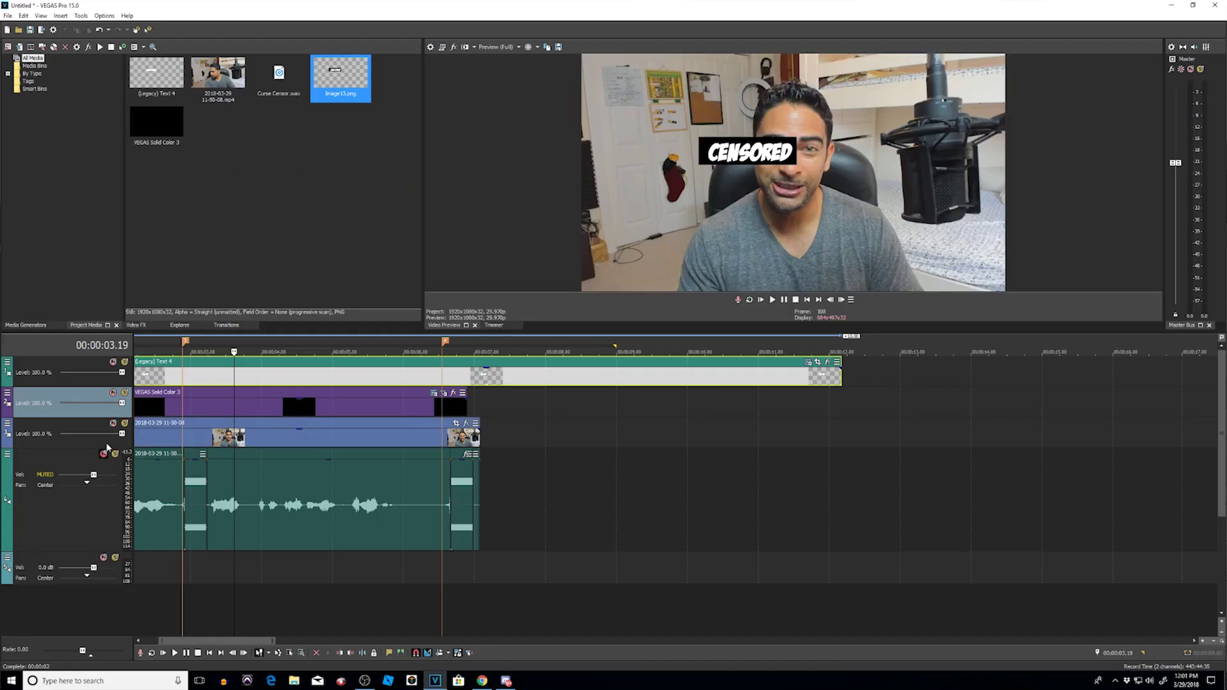
click(103, 454)
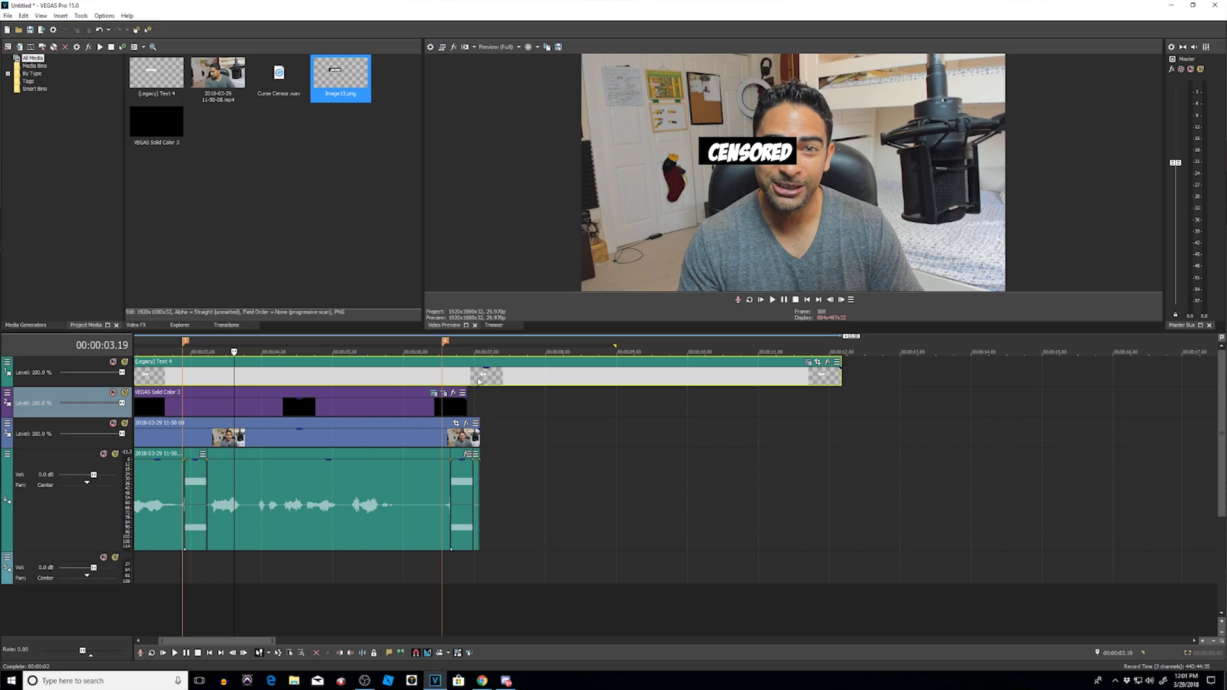
click(337, 382)
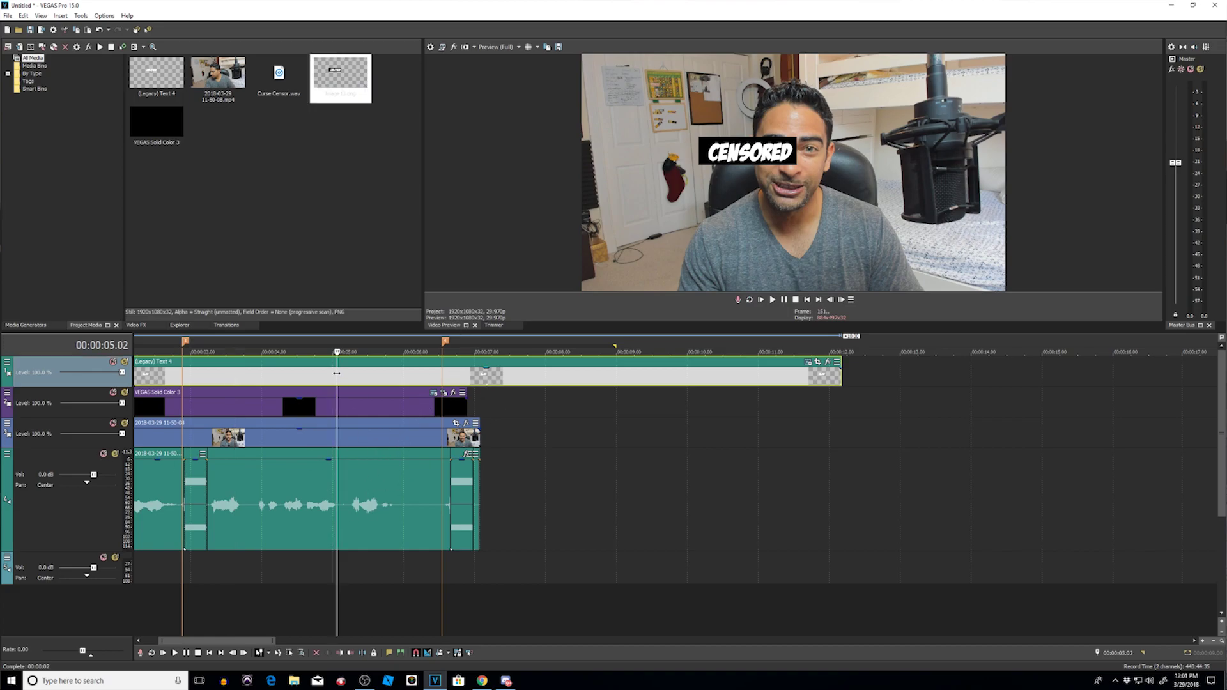
key(Delete)
click(349, 404)
key(Delete)
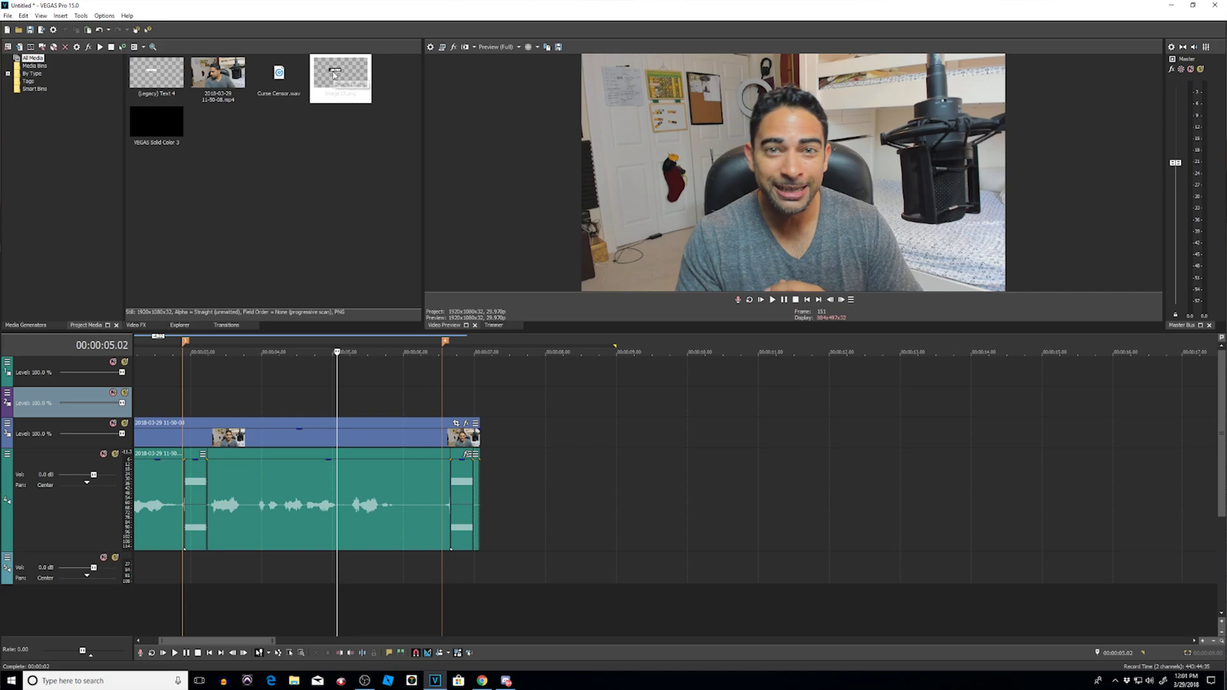
Place Image13.png on video track 2 and extend it across the clip.
click(337, 87)
drag(341, 77, 184, 385)
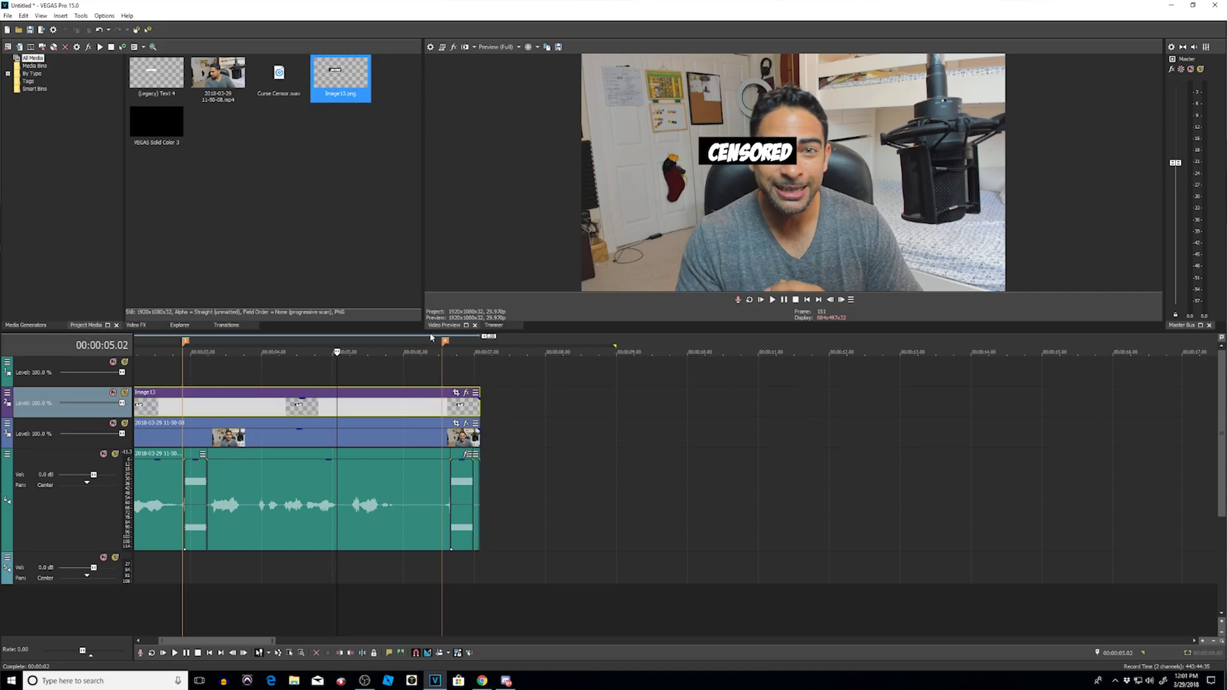
scroll(414, 448, down, 2)
scroll(412, 467, up, 4)
scroll(412, 467, down, 2)
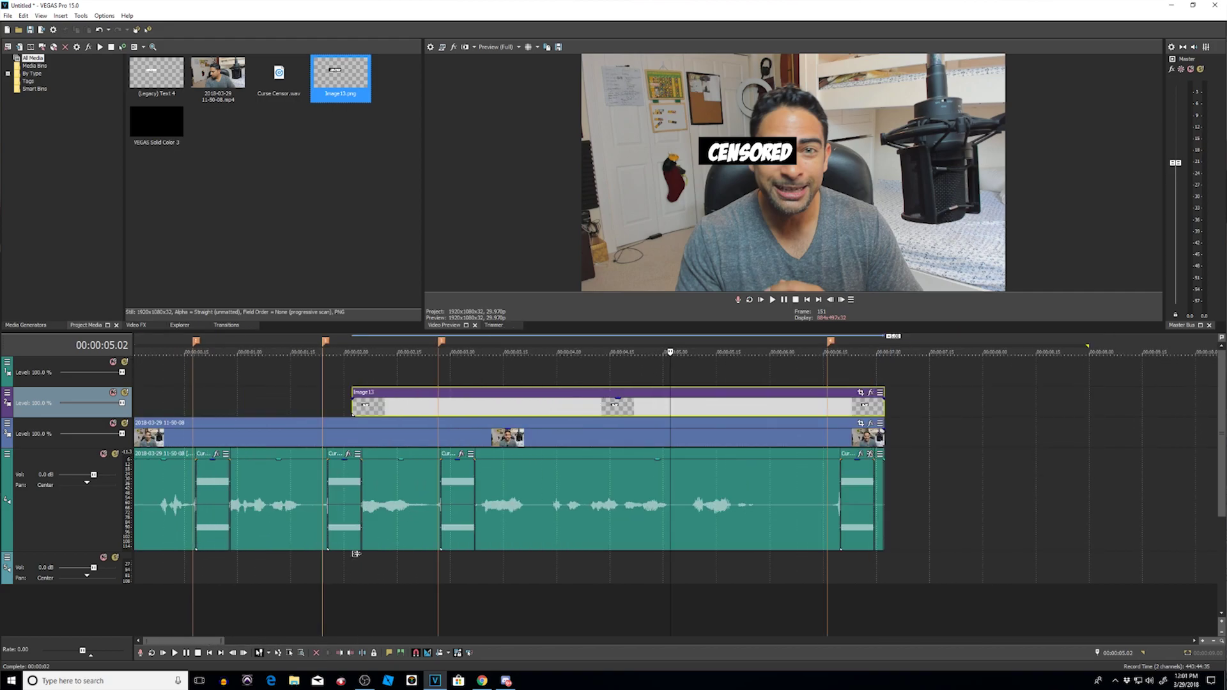
drag(204, 645, 200, 645)
Split Image13 once and place the pieces over the first and second curse bleeps.
click(400, 406)
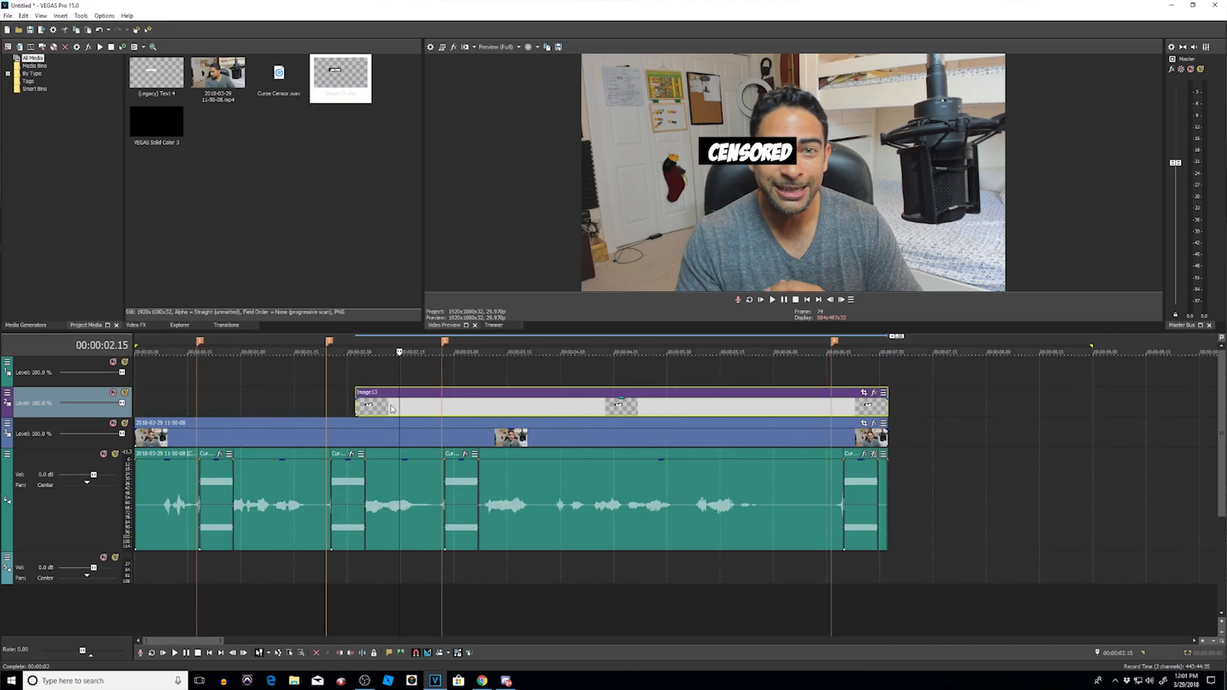
key(ctrl+s)
text(s)
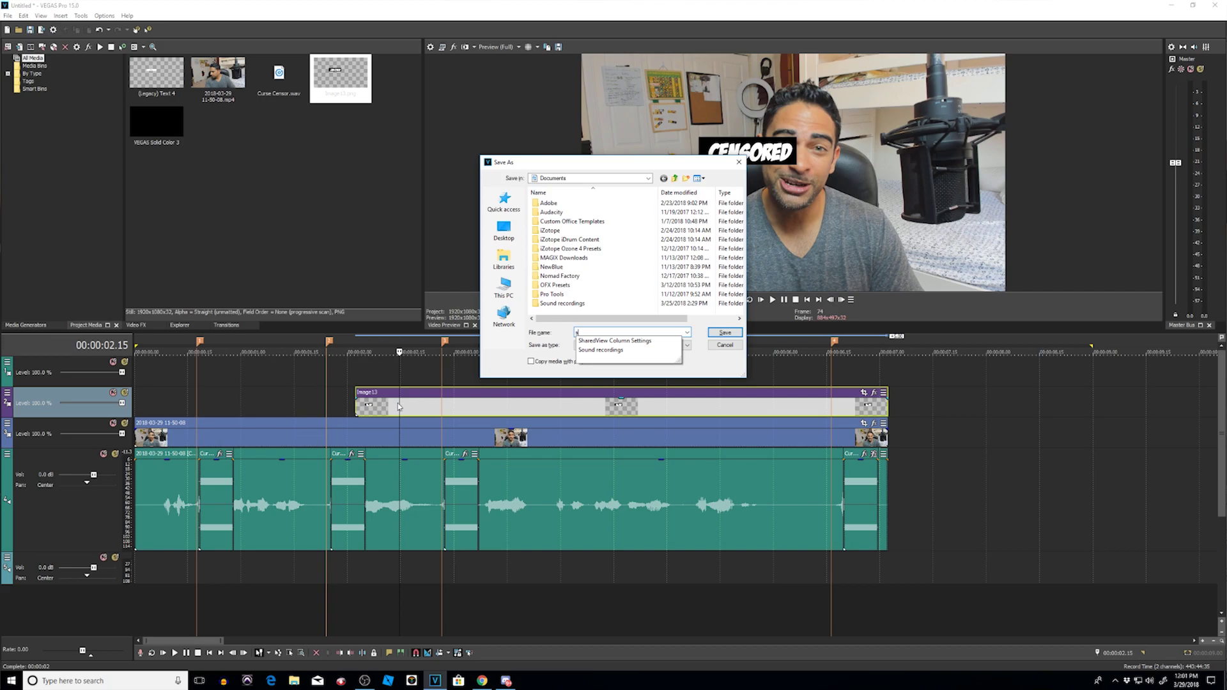
click(725, 345)
key(s)
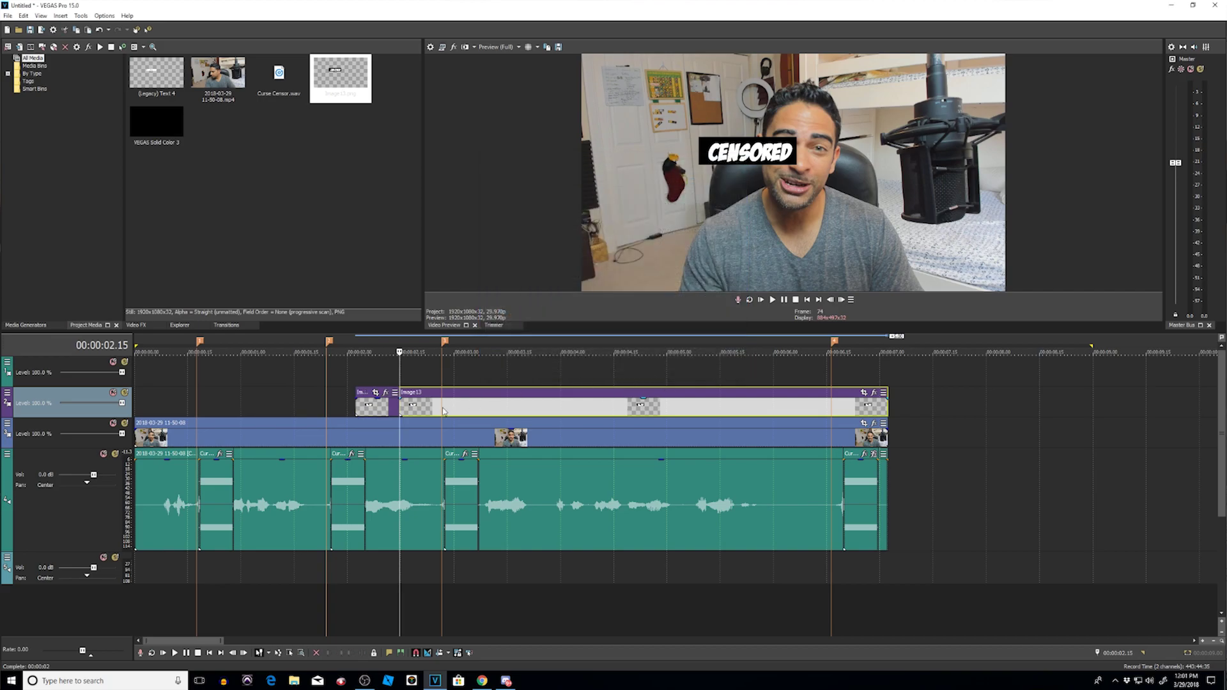
drag(363, 409, 234, 406)
drag(450, 408, 868, 407)
Split the image after the second, third and last curses and delete the leftover piece.
click(365, 409)
key(s)
click(479, 412)
key(s)
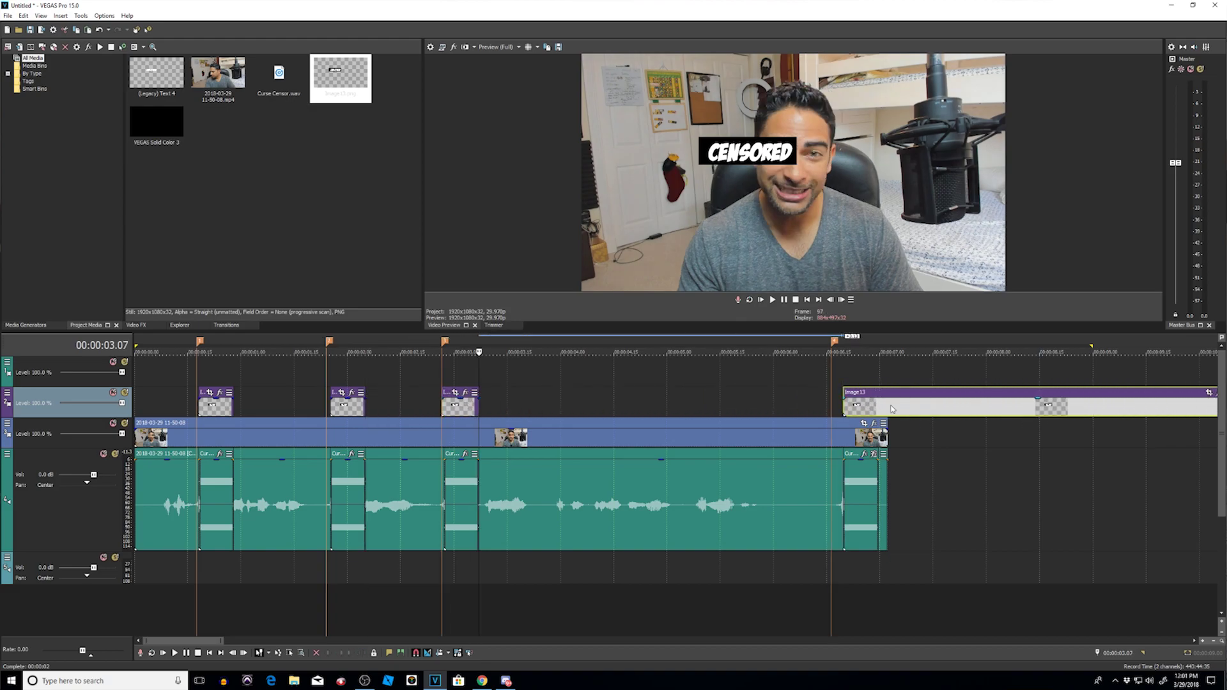
click(875, 407)
key(s)
click(909, 407)
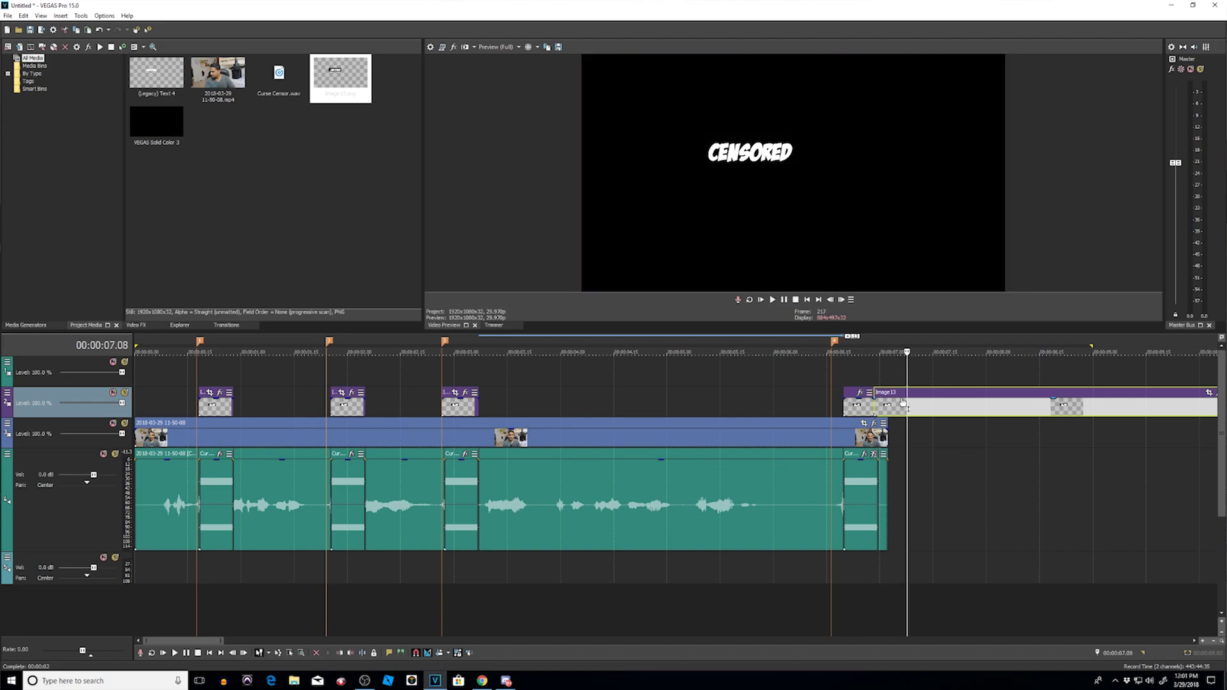
key(Delete)
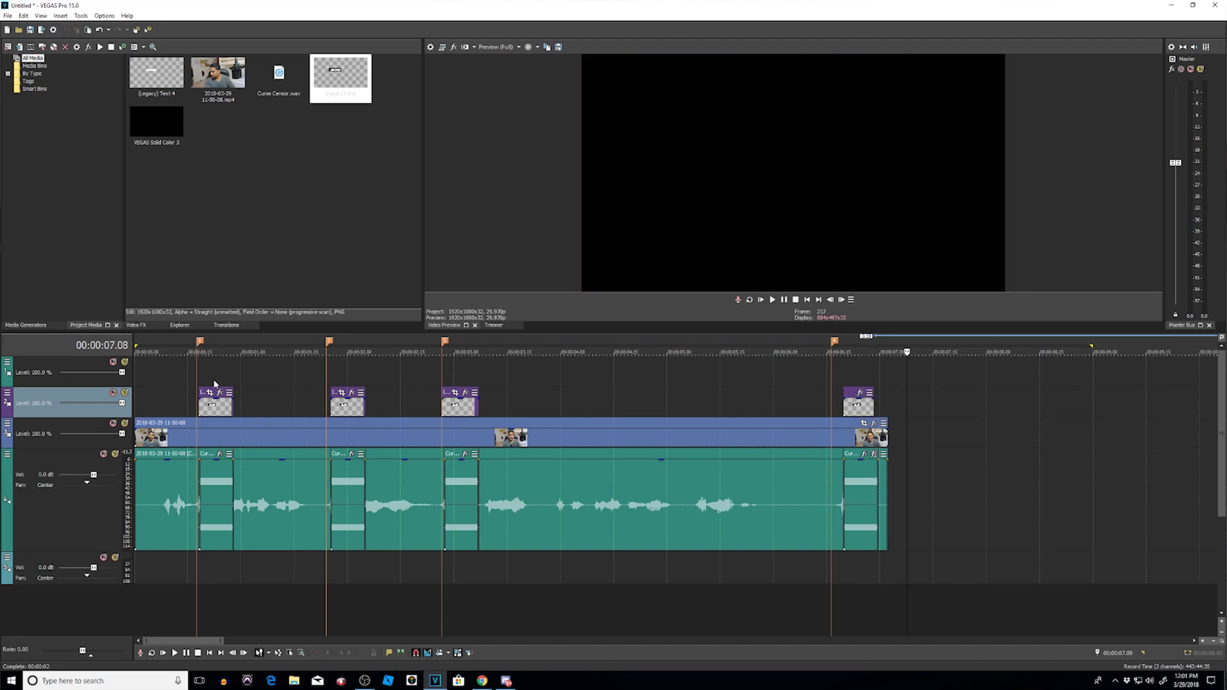
click(213, 381)
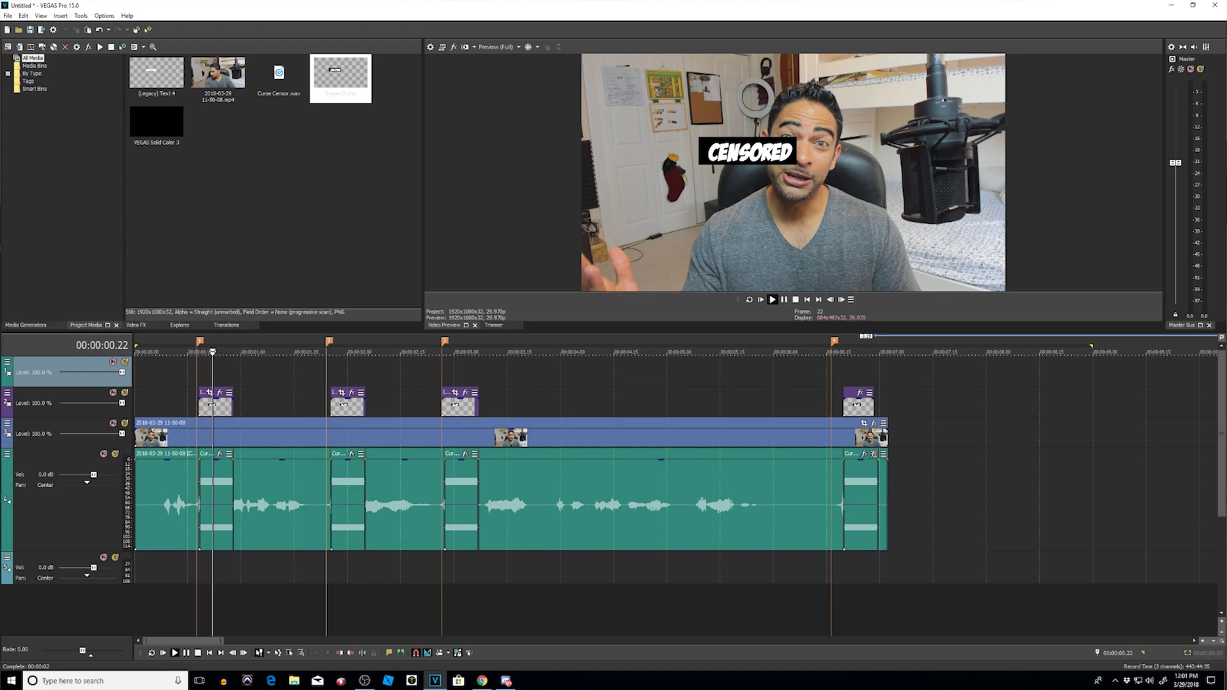
Offset Track 2's CENSORED overlay with Track Motion to X 58.82, Y -55.59.
click(9, 395)
click(39, 416)
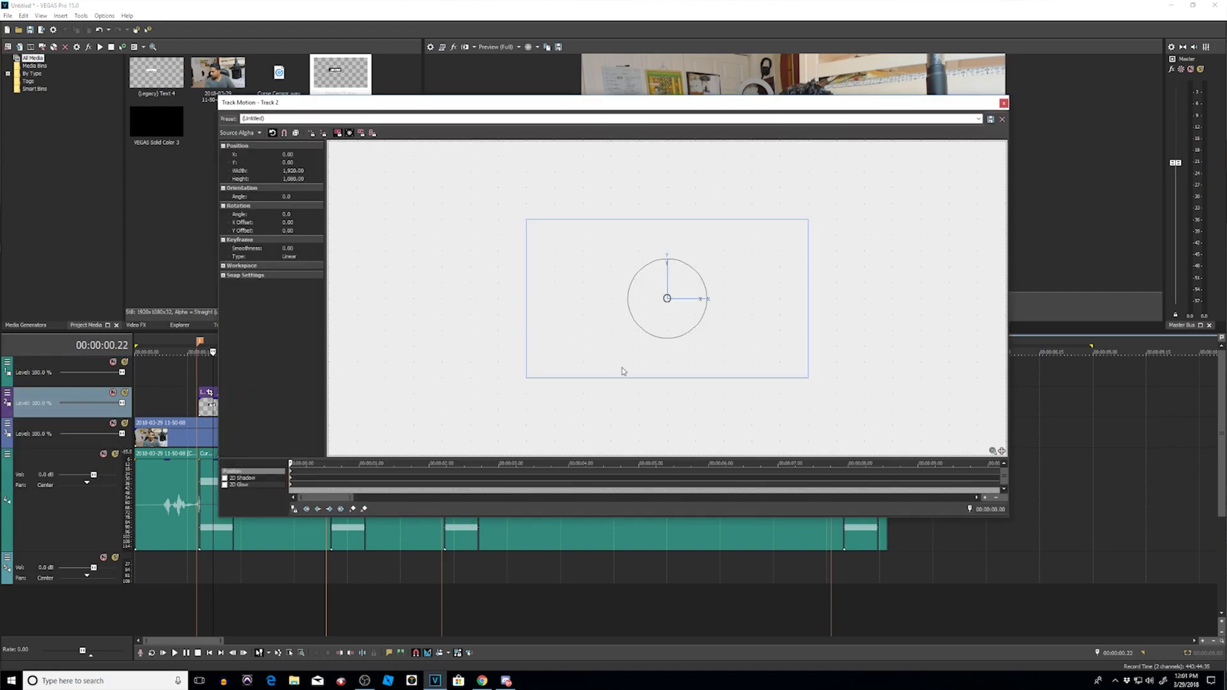
drag(575, 102, 502, 269)
drag(543, 400, 554, 416)
drag(534, 273, 534, 178)
click(929, 172)
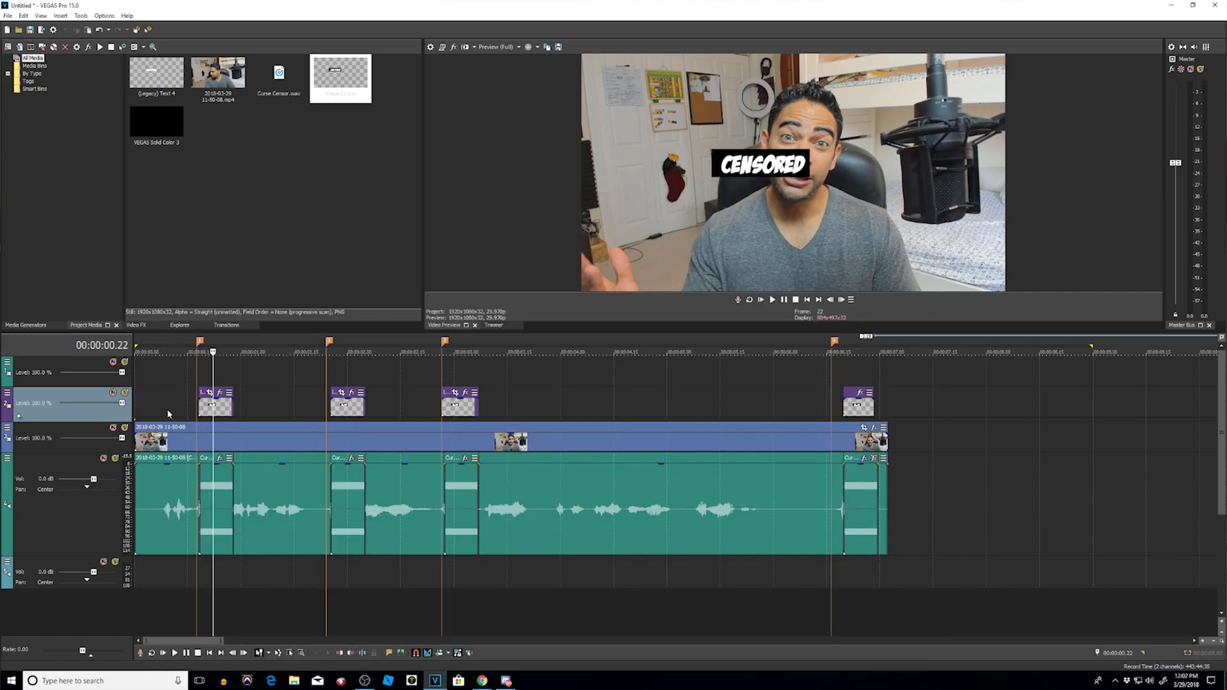
Pan/crop the first two CENSORED clips so the bar sits over the speaker's mouth.
click(210, 393)
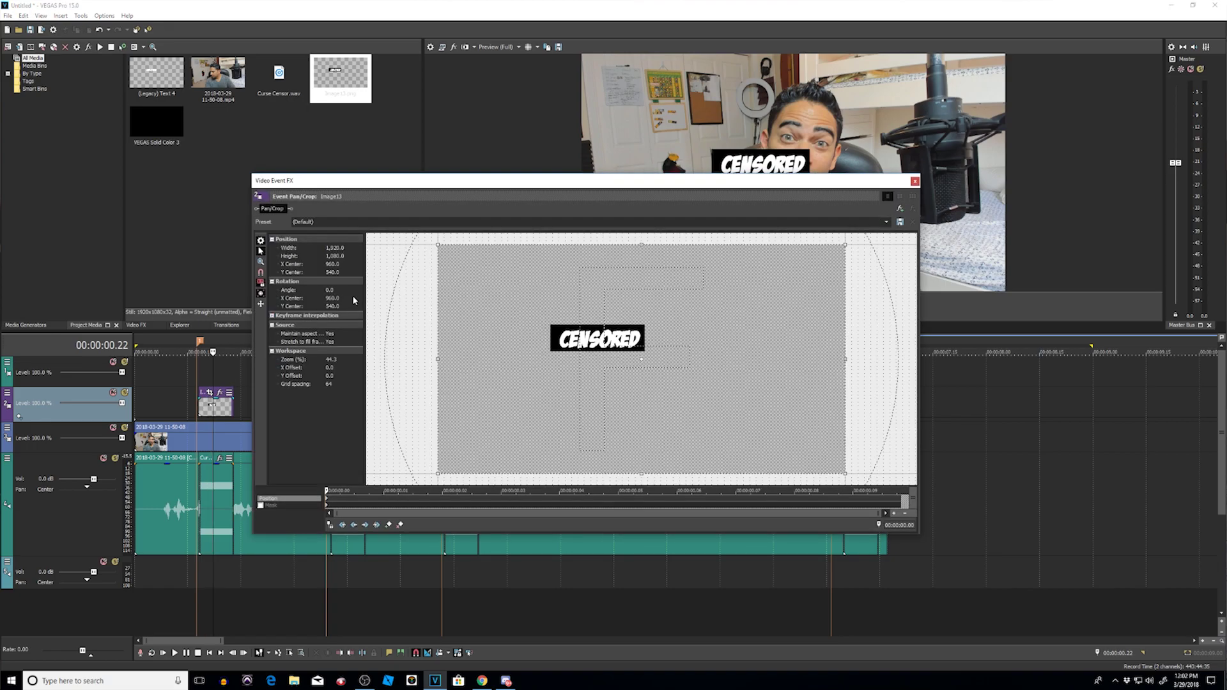
scroll(516, 341, down, 3)
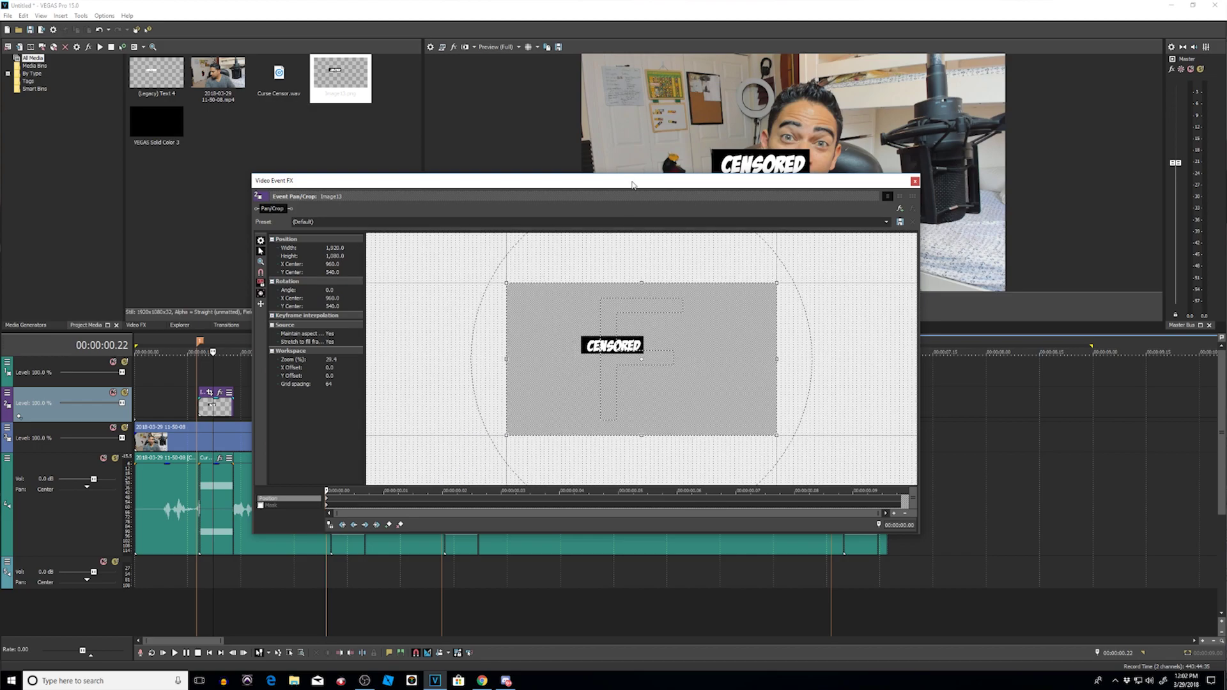
drag(632, 185, 581, 321)
drag(511, 449, 488, 443)
click(864, 317)
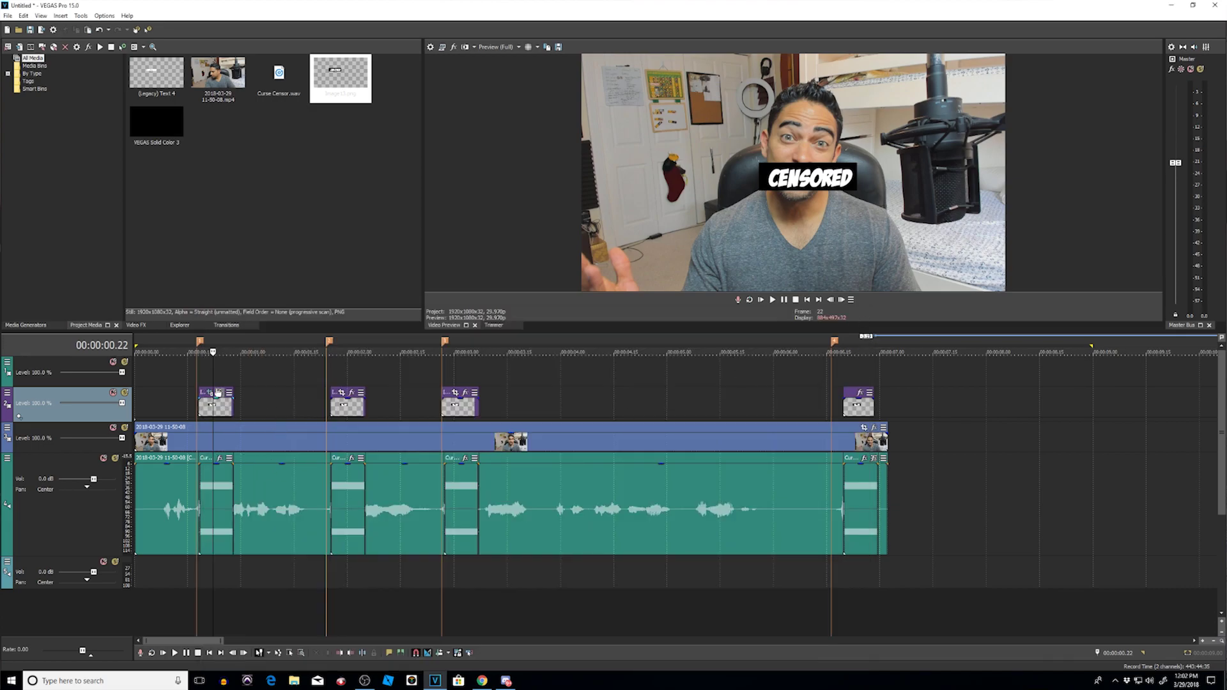
click(349, 408)
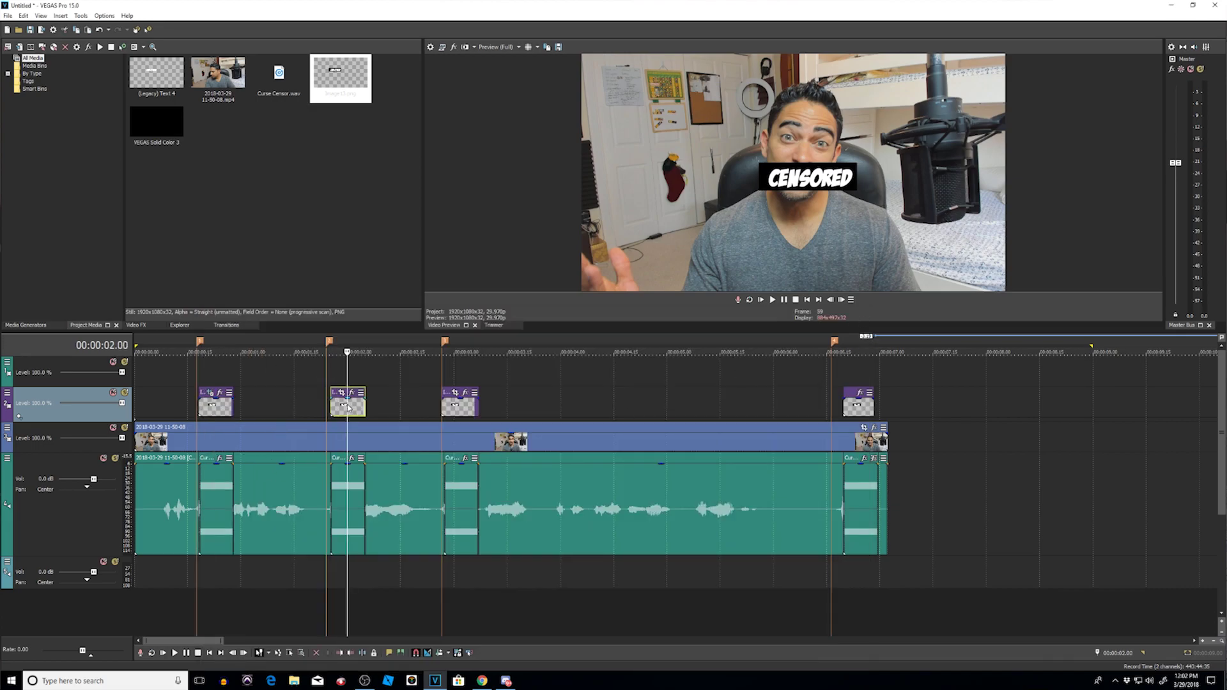
click(345, 400)
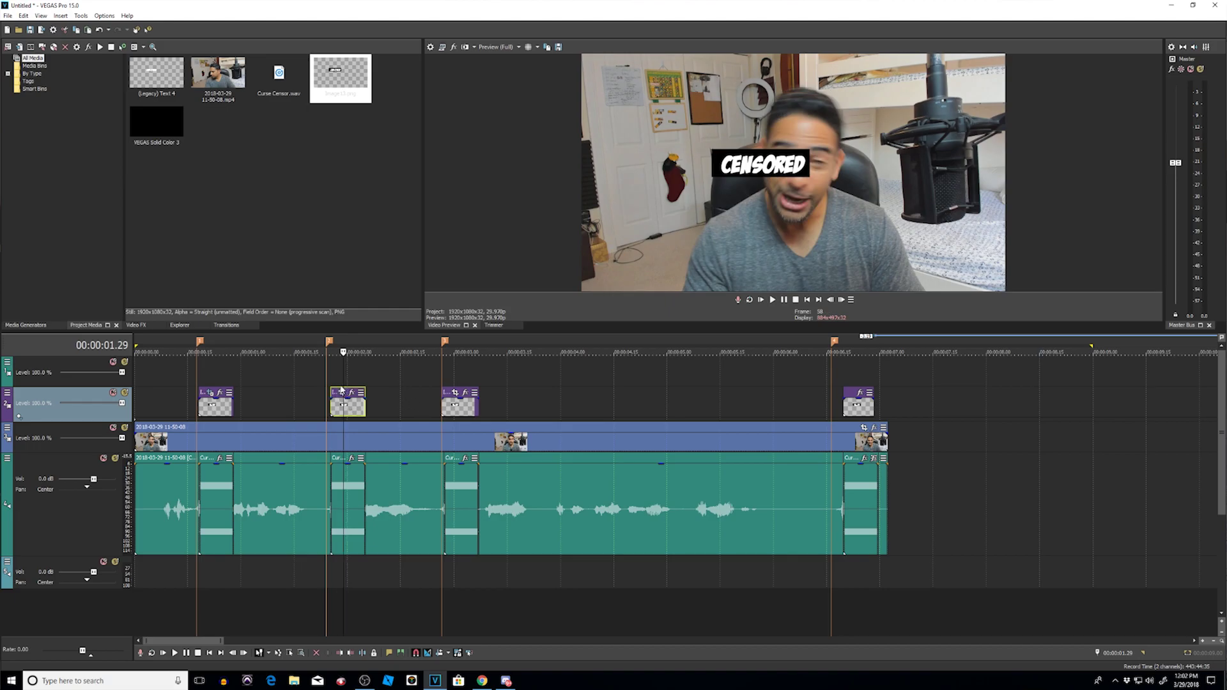
click(341, 393)
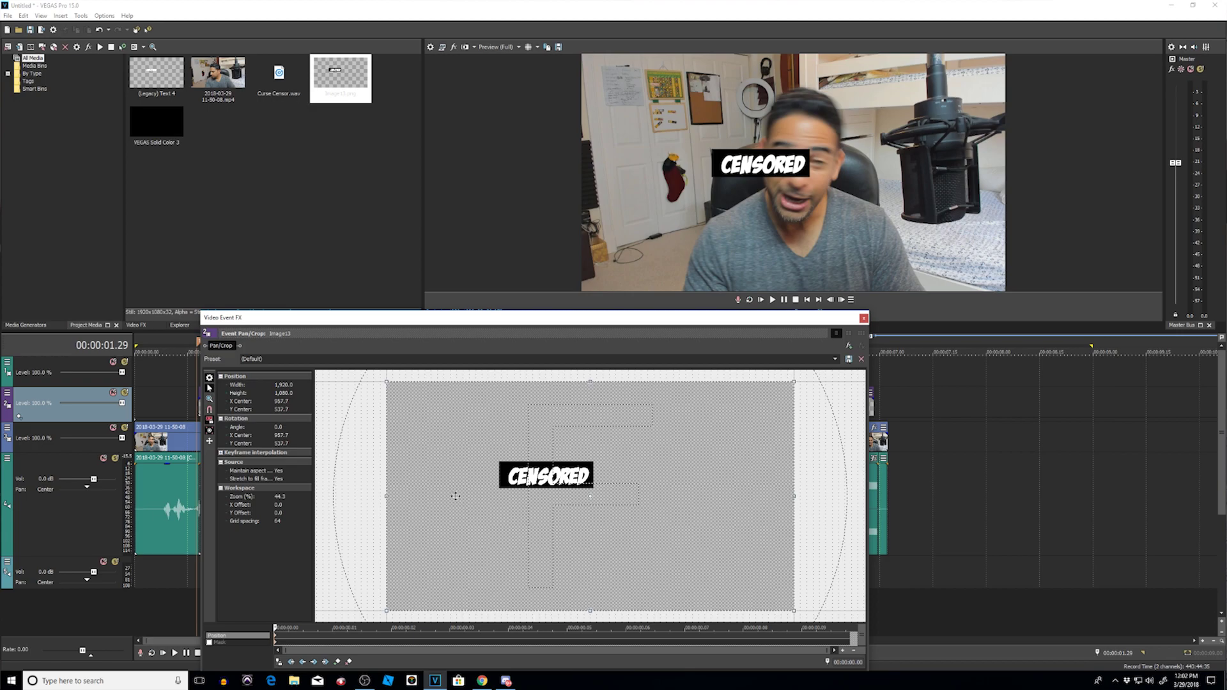
drag(456, 496, 427, 464)
click(864, 318)
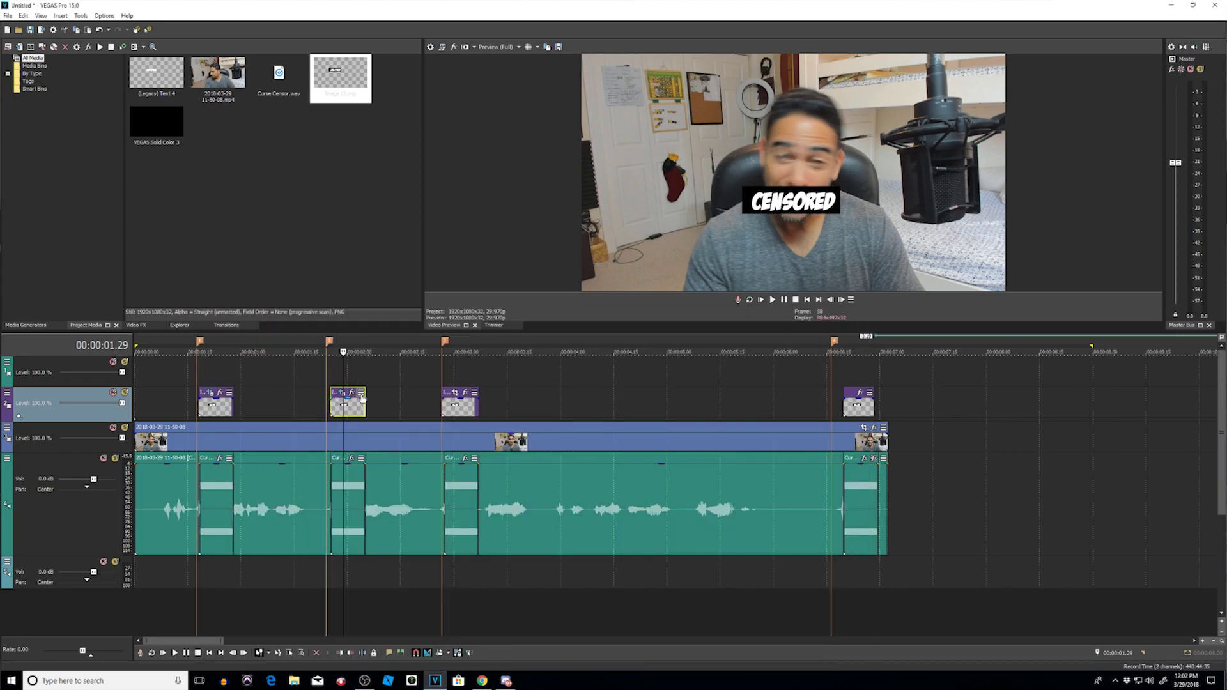
Pan/crop the third and last CENSORED clips onto the mouth, the last centred at 817.7, 445.7.
click(452, 409)
click(455, 392)
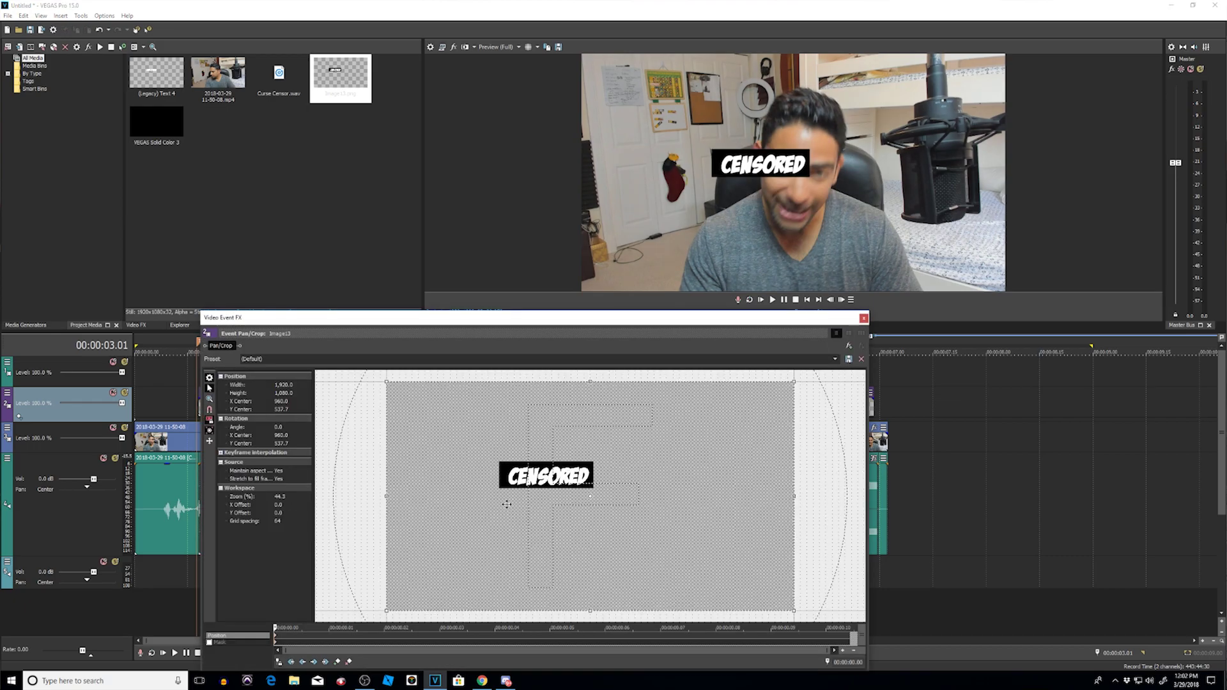
drag(506, 504, 481, 457)
click(863, 319)
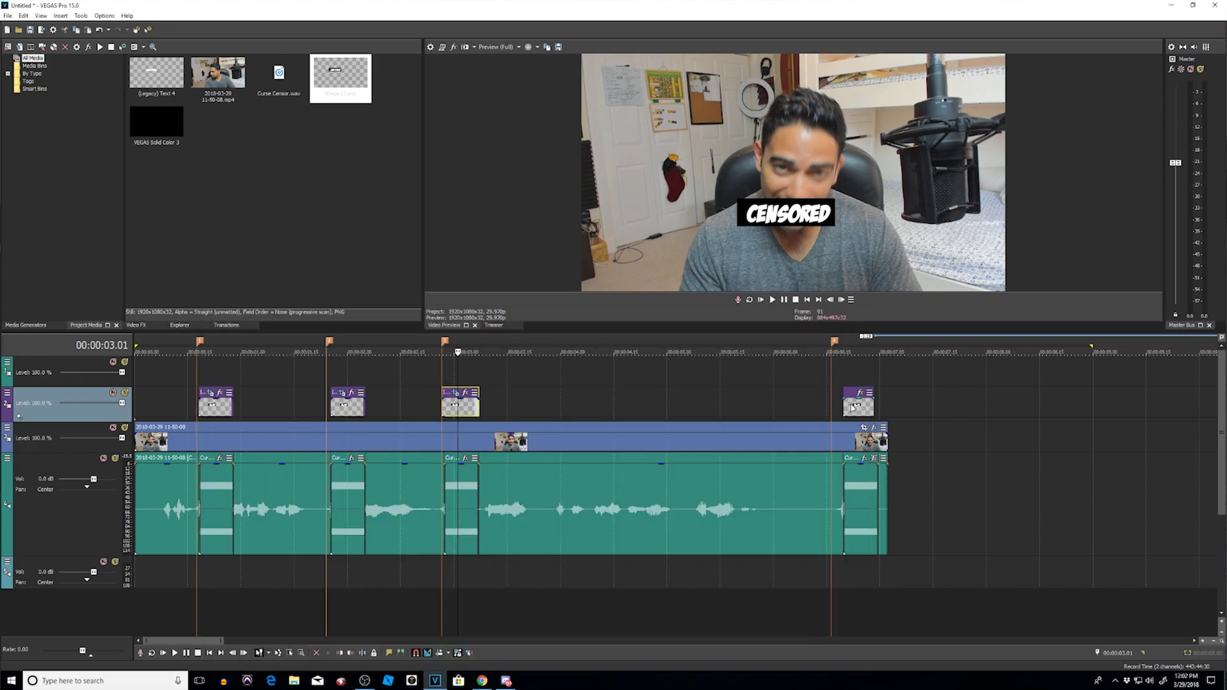
click(855, 407)
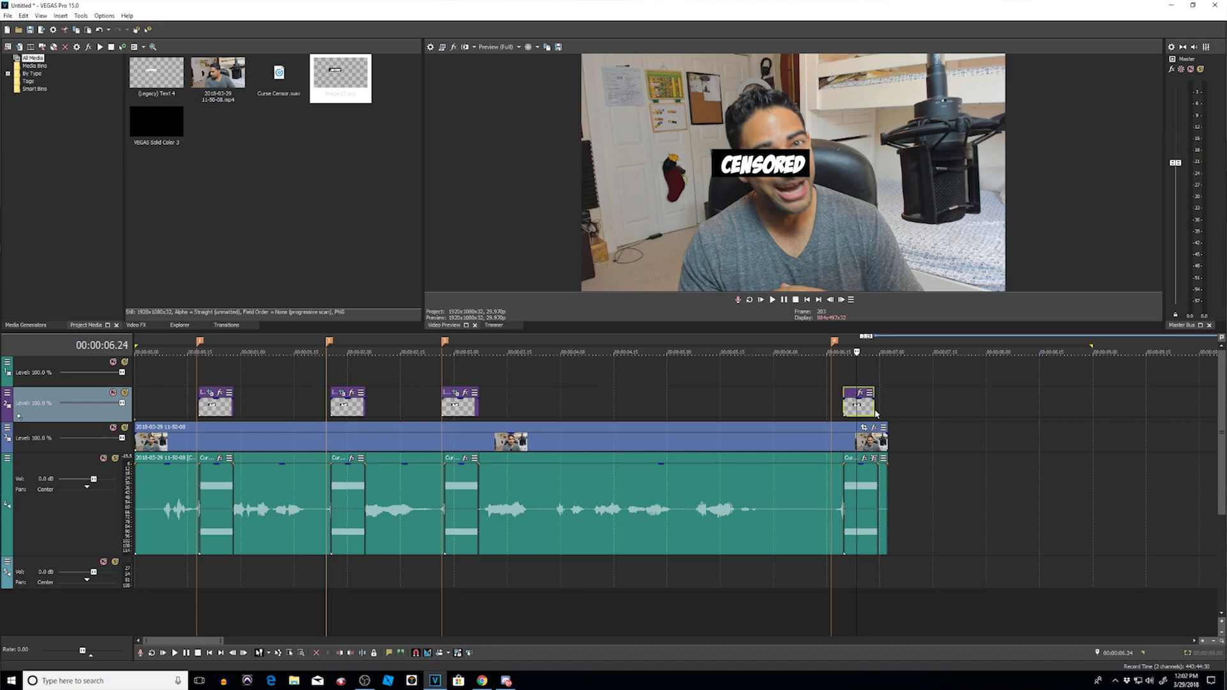
scroll(877, 412, up, 5)
click(693, 397)
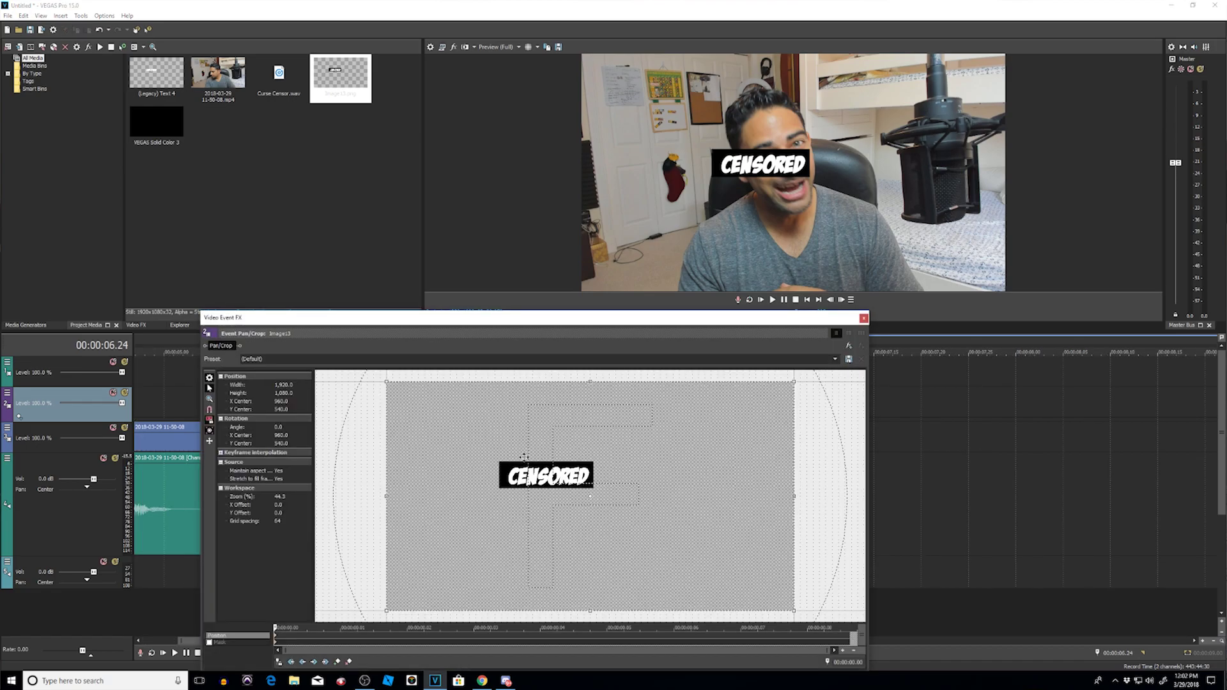
drag(499, 446, 474, 429)
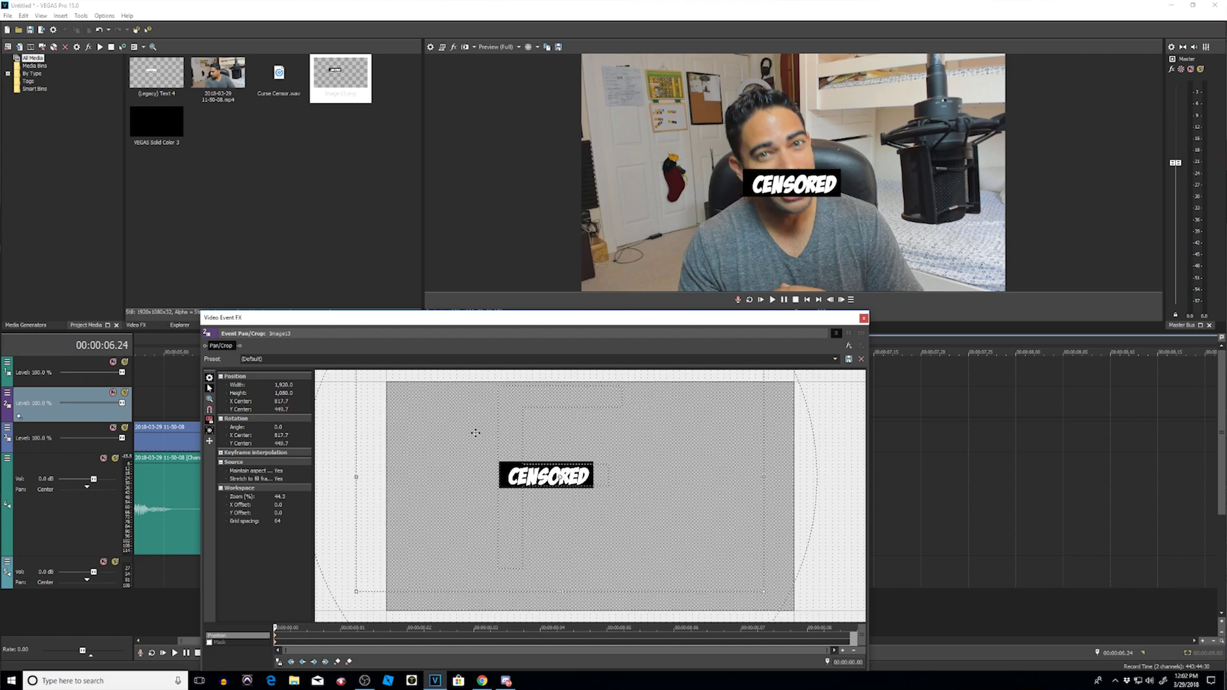
click(863, 318)
scroll(703, 409, down, 4)
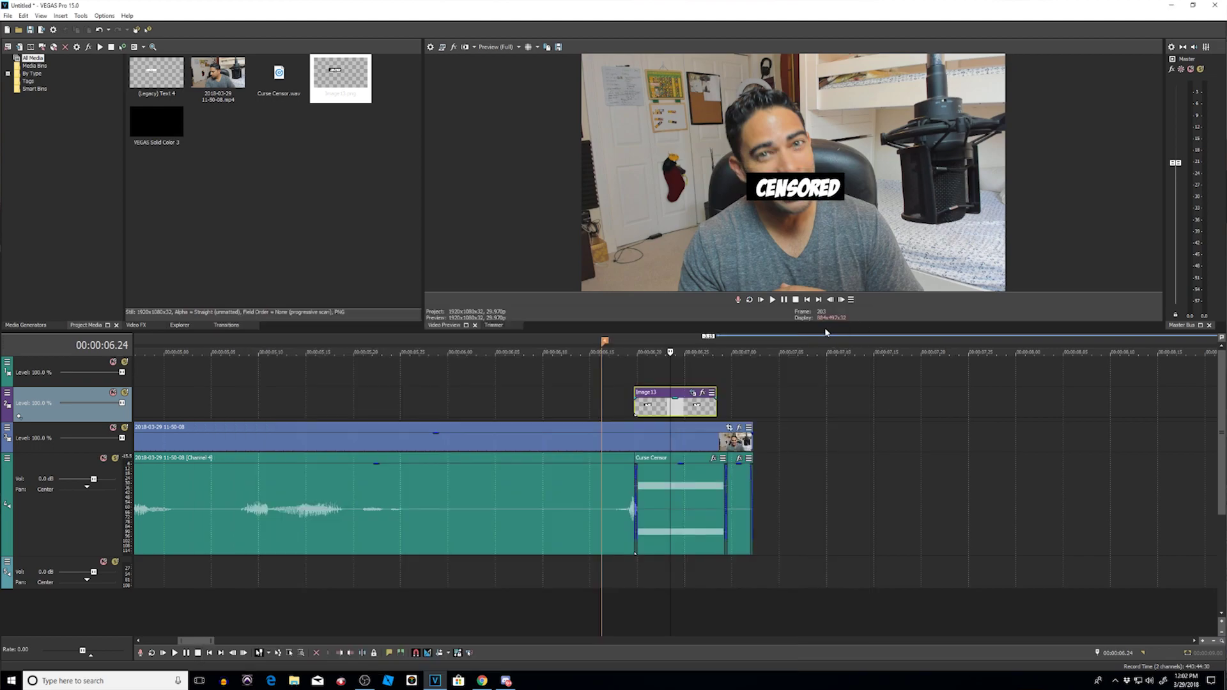
scroll(720, 407, down, 1)
scroll(719, 408, down, 3)
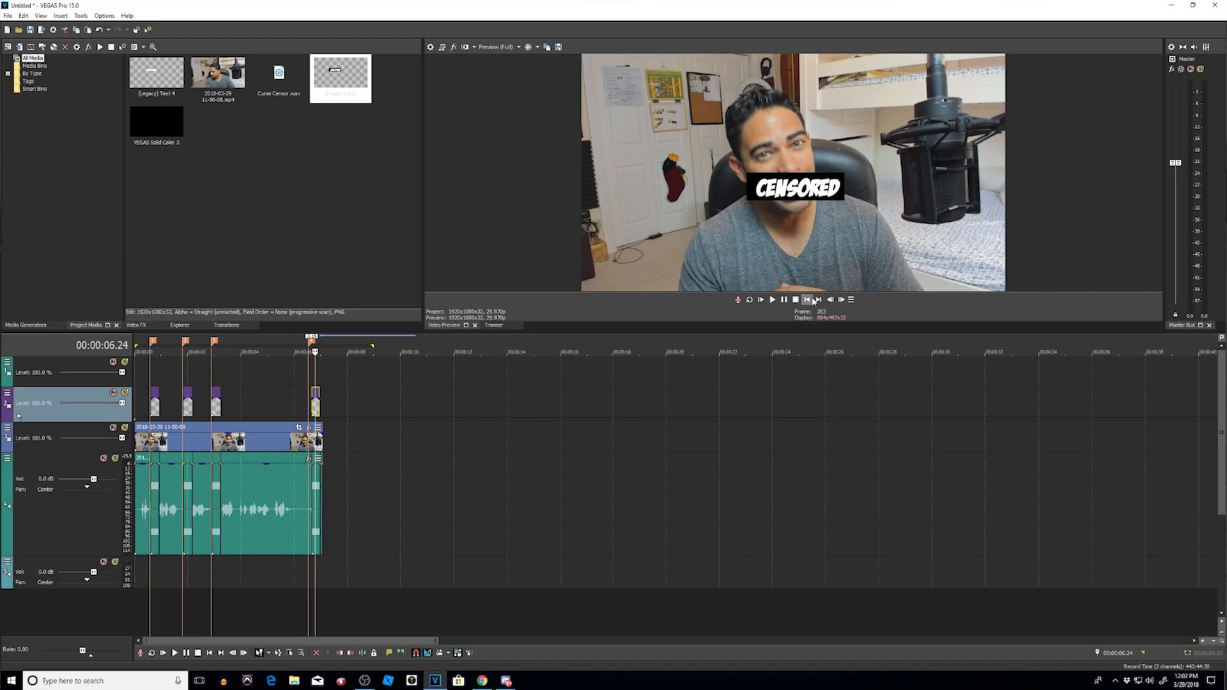
Rewind to the project start and play back the edited clip.
click(807, 300)
click(772, 300)
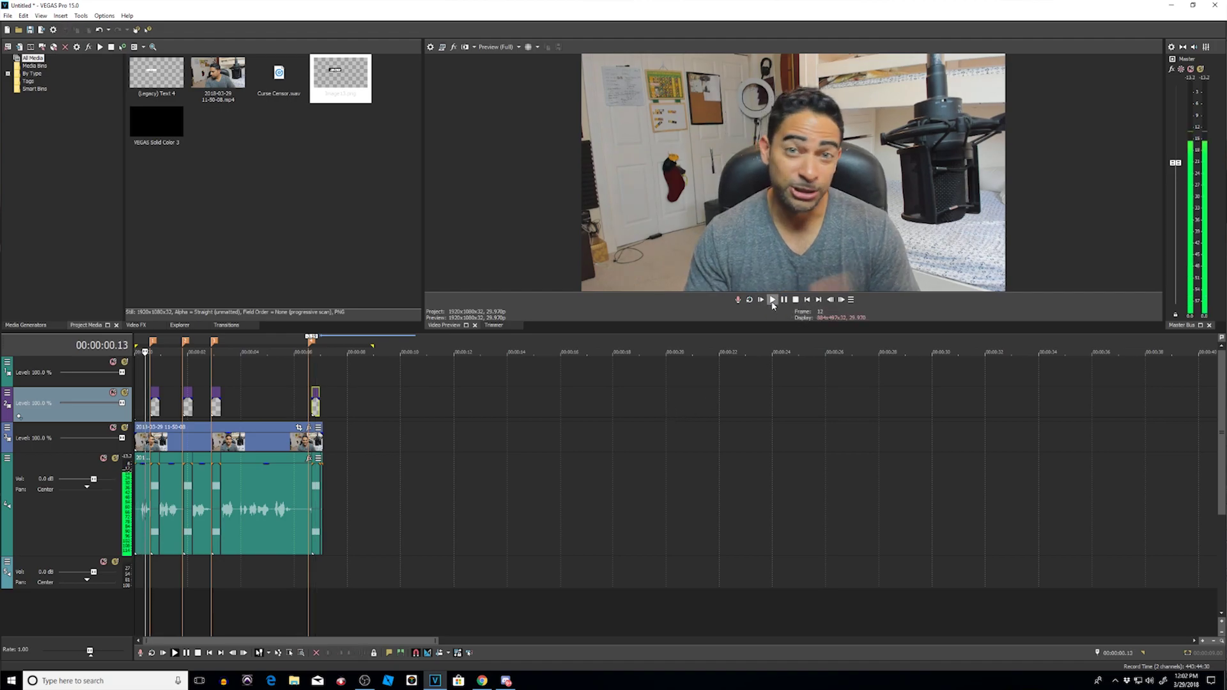